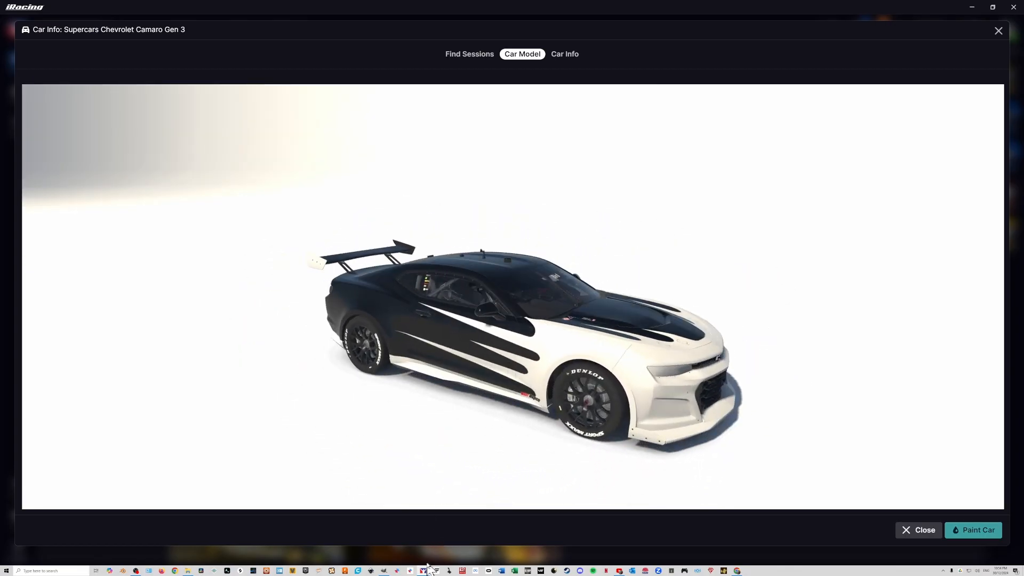
# - Switch to GIMP and set the image export destination to the Supercars Camaro Gen 3 folder inside the iRacing paint folder
pyautogui.click(384, 570)
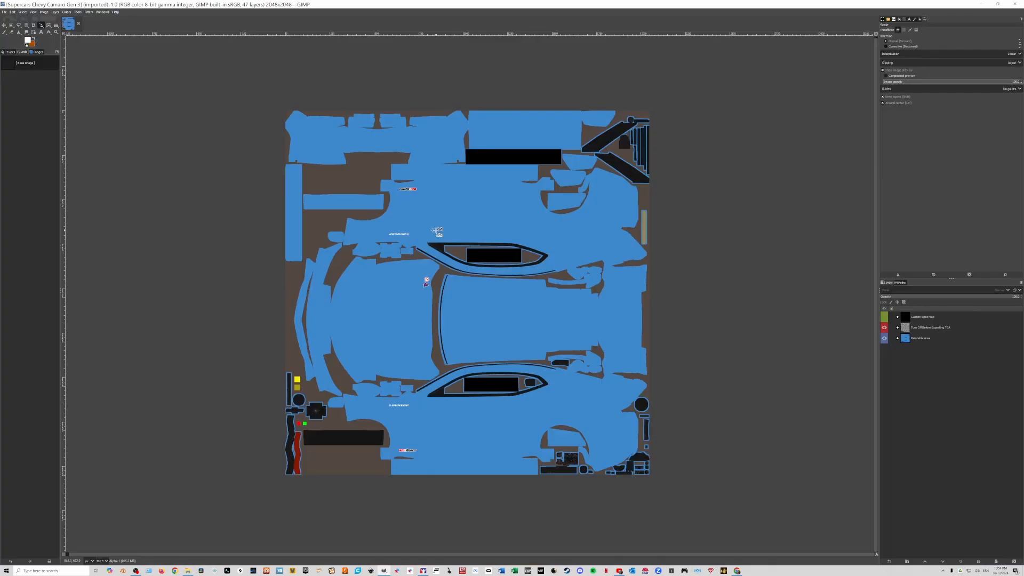
pyautogui.scroll(-6, 427, 231)
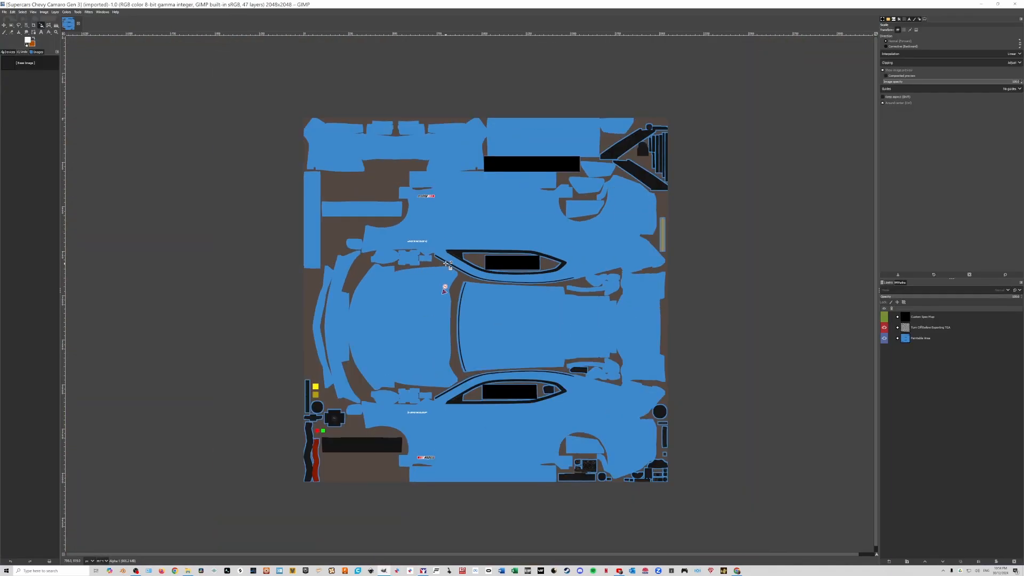
pyautogui.hotkey('ctrl', 'shift', 'e')
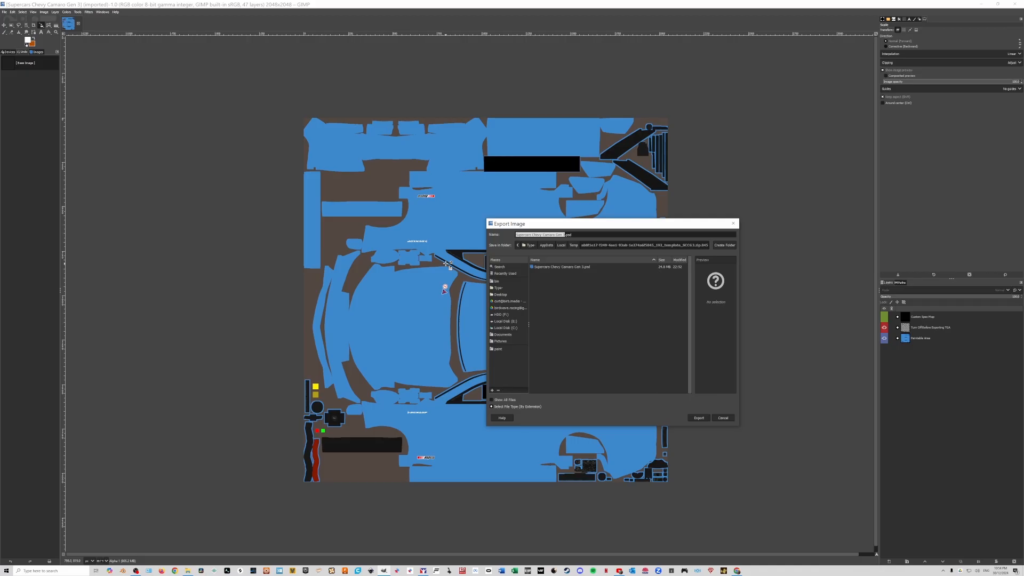
pyautogui.click(495, 348)
pyautogui.scroll(-5, 583, 331)
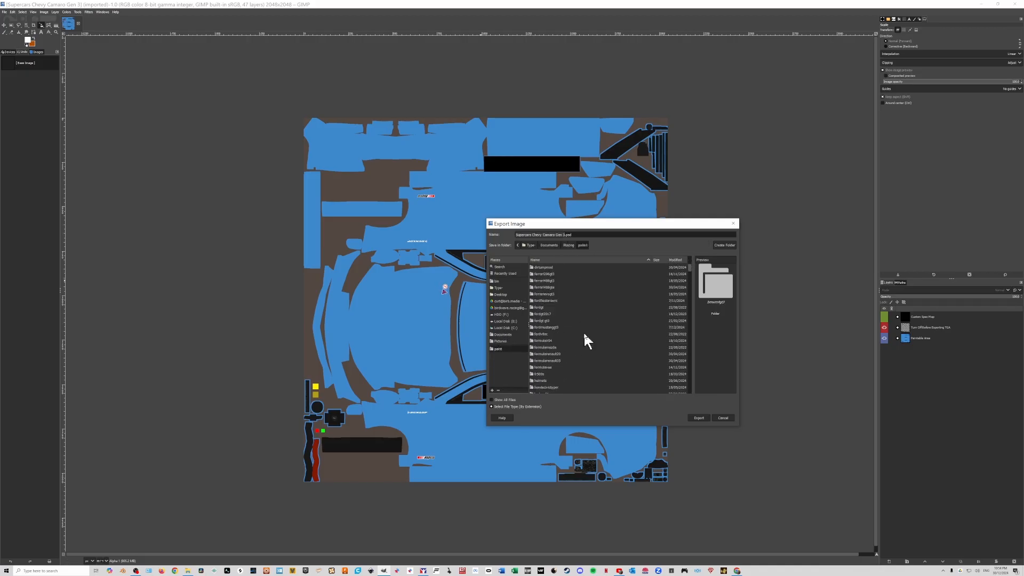
pyautogui.scroll(-10, 583, 331)
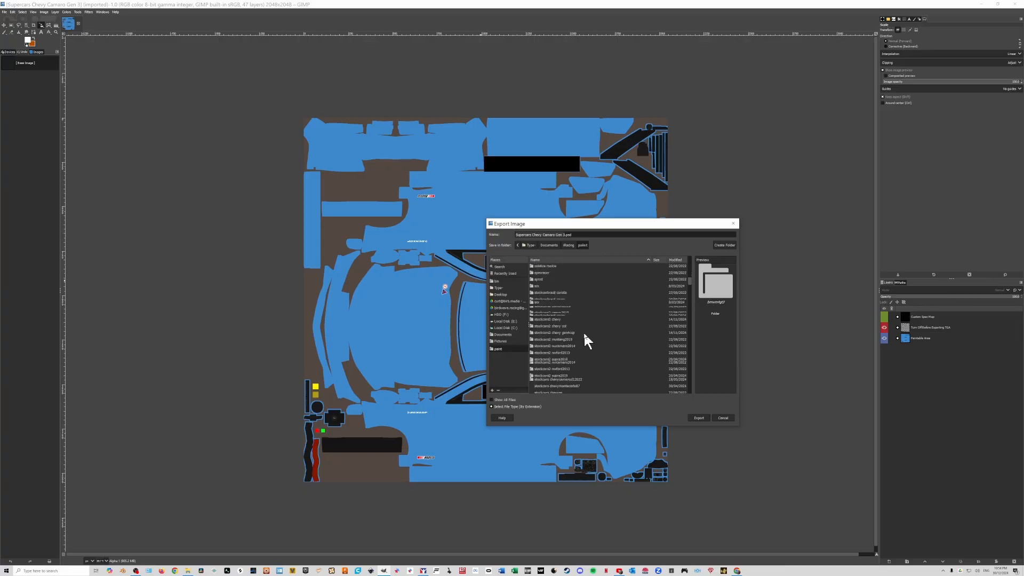
pyautogui.doubleClick(589, 343)
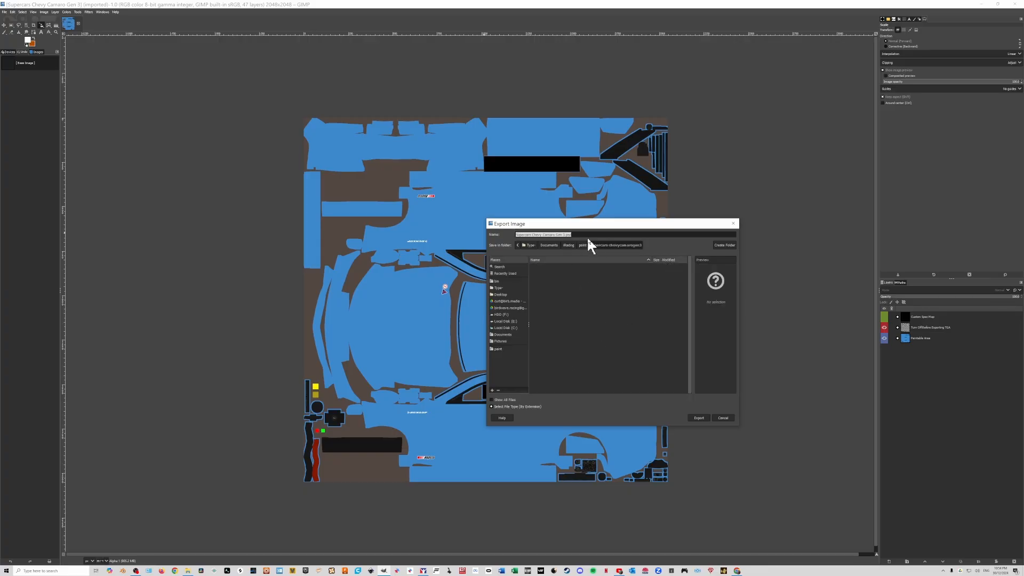
# - Export the template as a TGA file named car_ followed by the customer number, keeping the default export options
pyautogui.write('car_439398.')
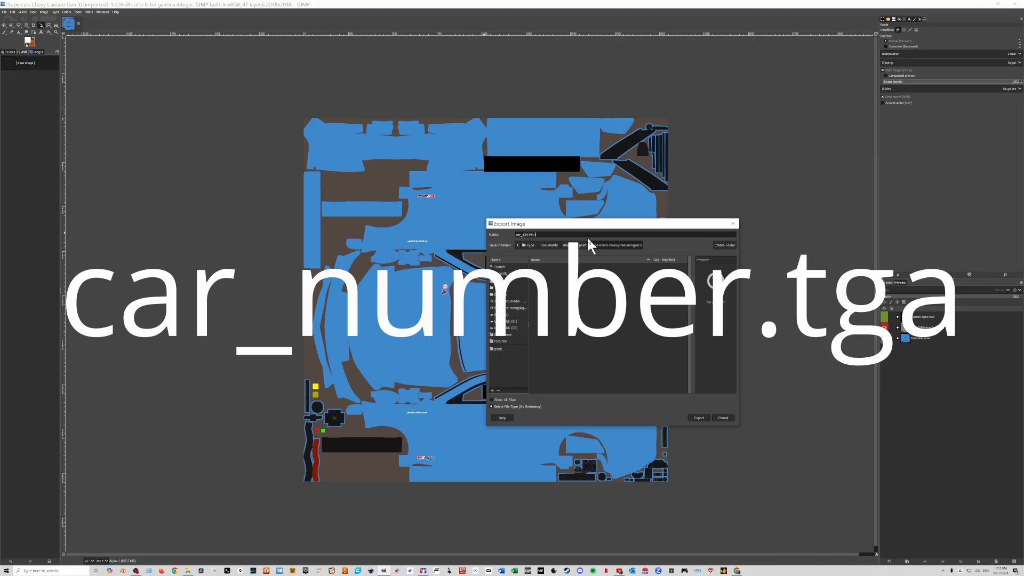
pyautogui.write('a')
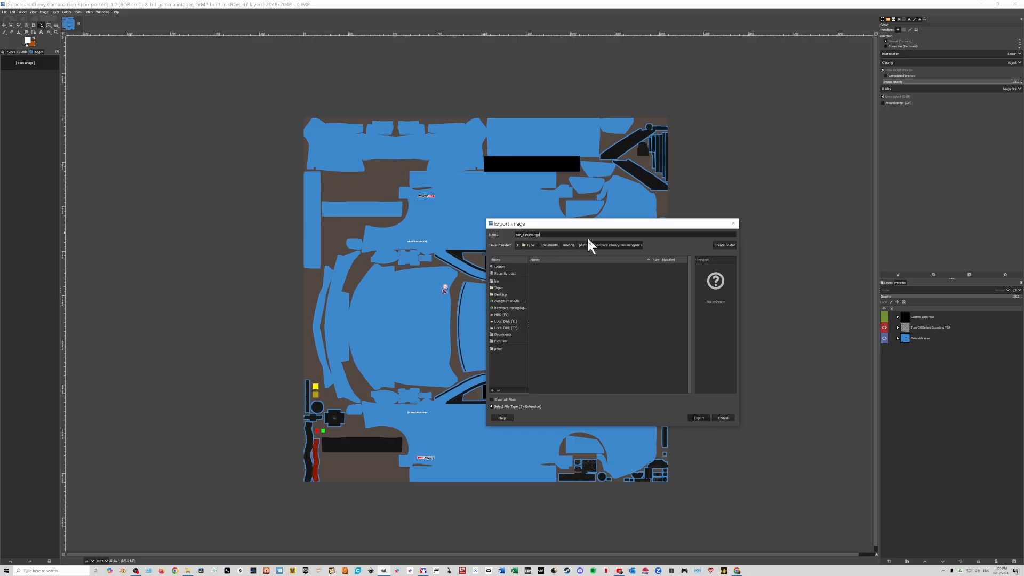
pyautogui.press('Return')
pyautogui.click(512, 309)
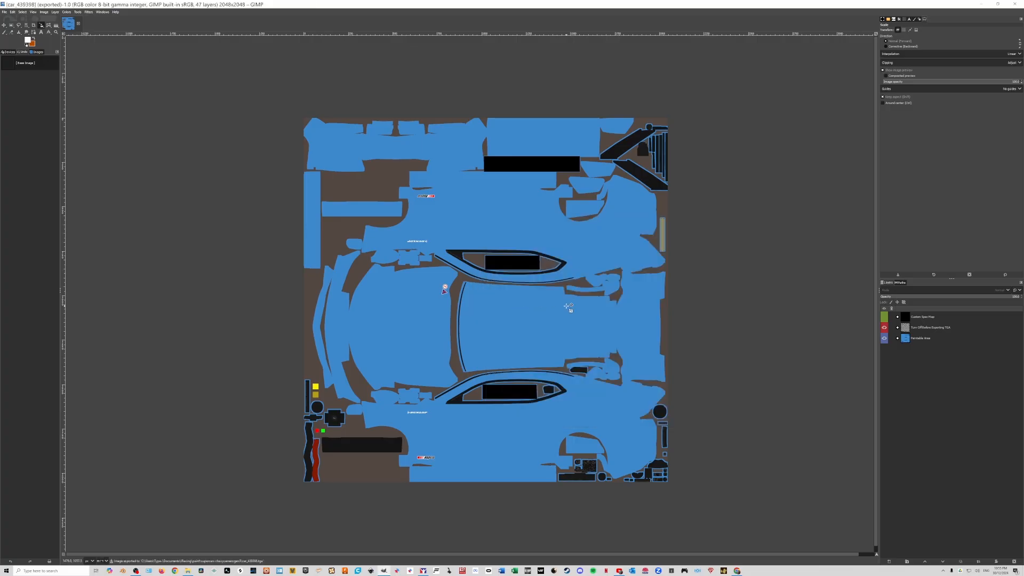
# - Switch to iRacing to inspect the exported paint on the 3D Camaro model, and return to GIMP
pyautogui.click(422, 571)
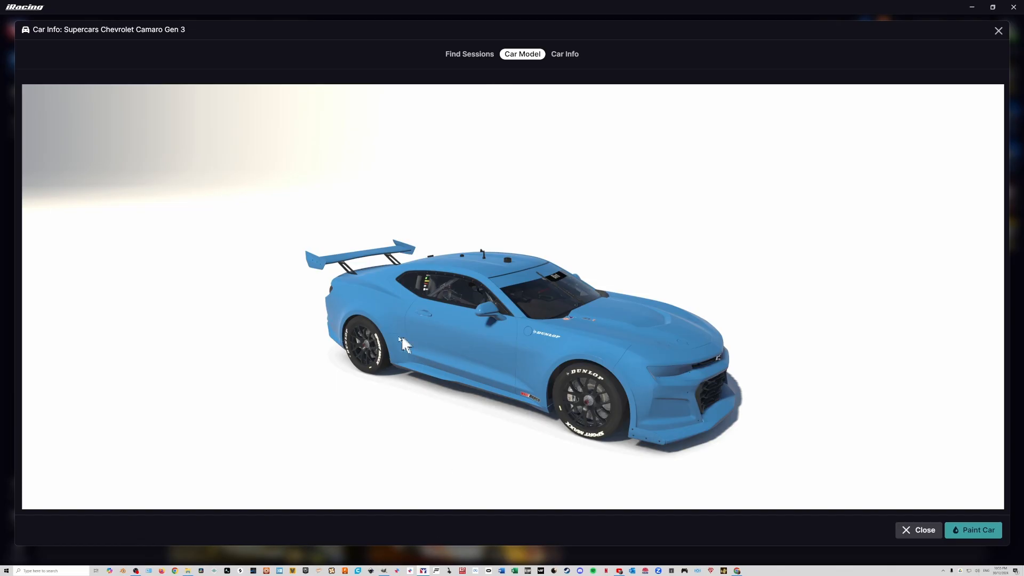
pyautogui.moveTo(401, 337)
pyautogui.mouseDown()
pyautogui.moveTo(444, 369)
pyautogui.moveTo(417, 336)
pyautogui.moveTo(381, 346)
pyautogui.moveTo(406, 347)
pyautogui.moveTo(402, 336)
pyautogui.moveTo(377, 343)
pyautogui.moveTo(391, 334)
pyautogui.mouseUp()
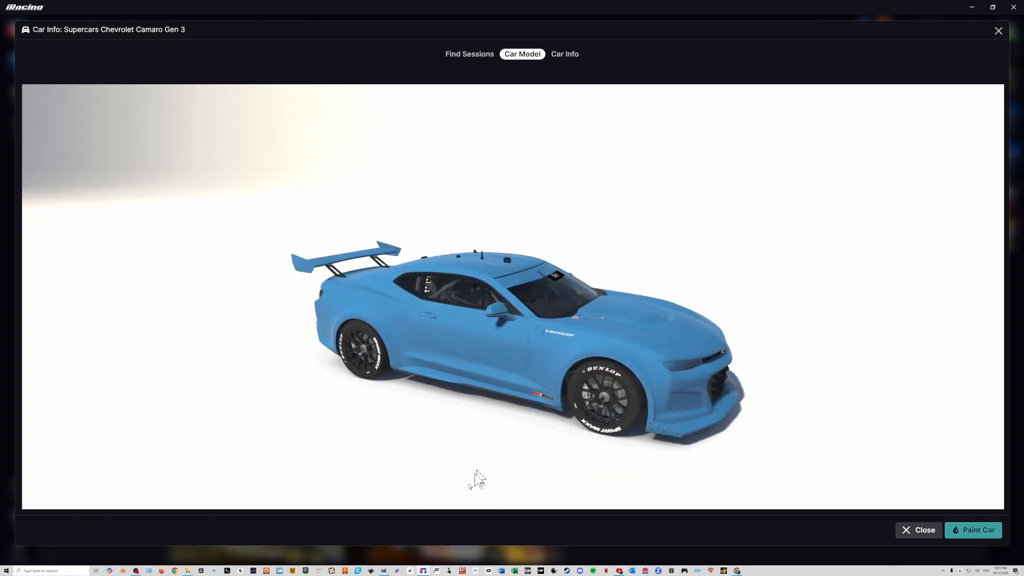
pyautogui.click(384, 571)
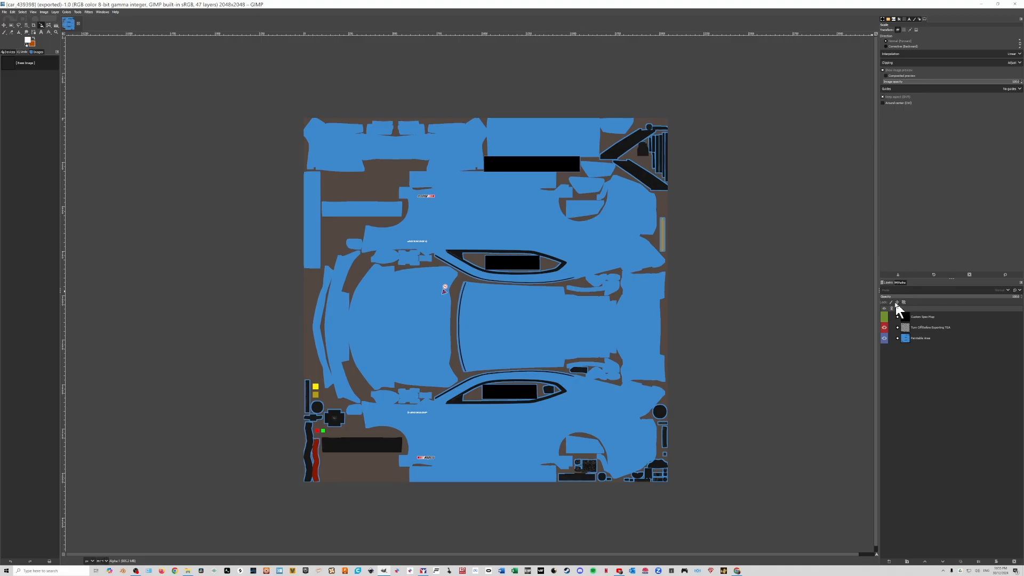
# - Create a new transparent 2048 × 2048 px layer with a purple color tag
pyautogui.click(889, 561)
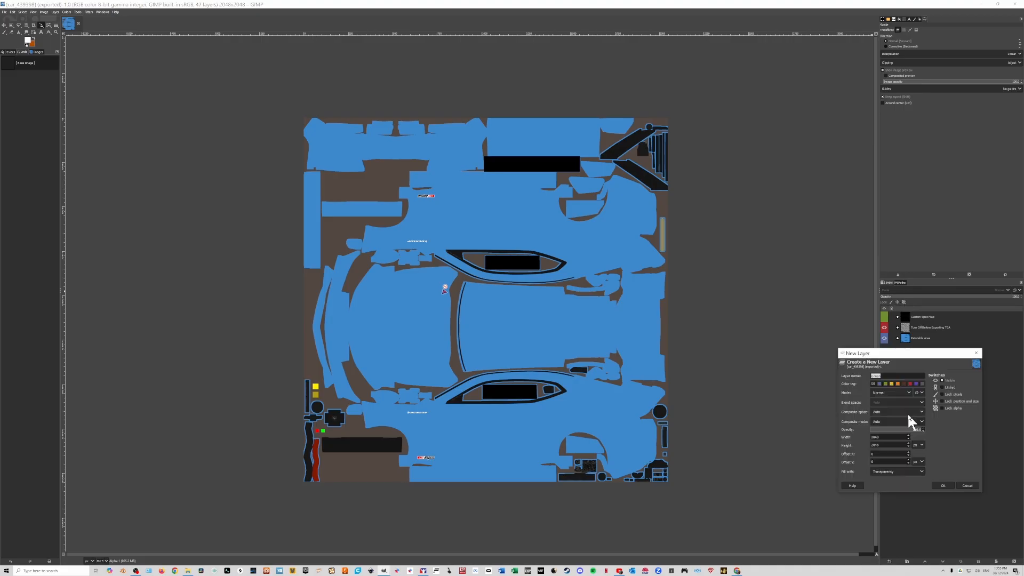
pyautogui.click(916, 383)
pyautogui.click(942, 485)
# - Set the foreground color to magenta by removing all green and raising blue to full
pyautogui.click(28, 40)
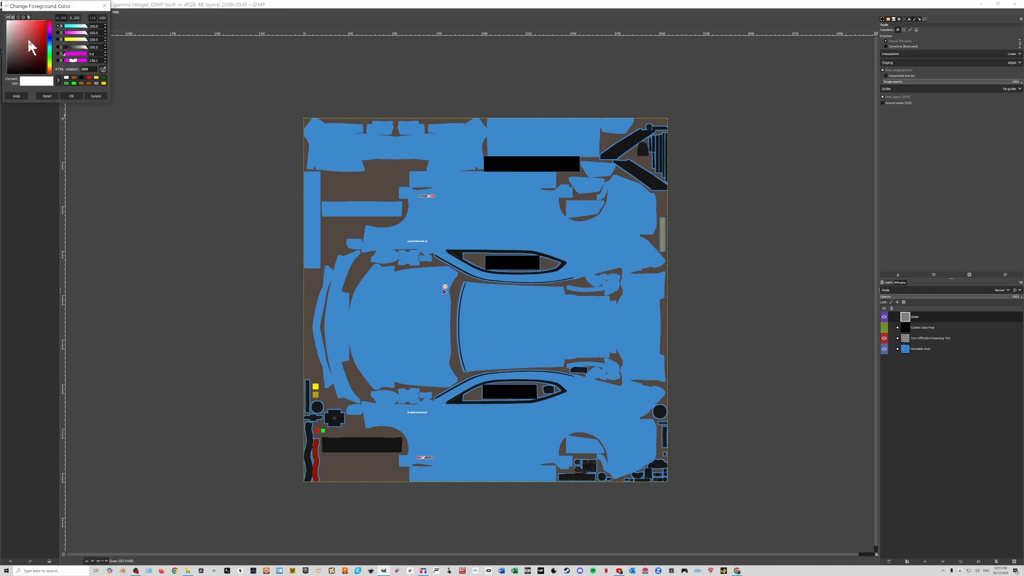
pyautogui.click(77, 54)
pyautogui.click(65, 33)
pyautogui.moveTo(66, 39); pyautogui.dragTo(86, 39)
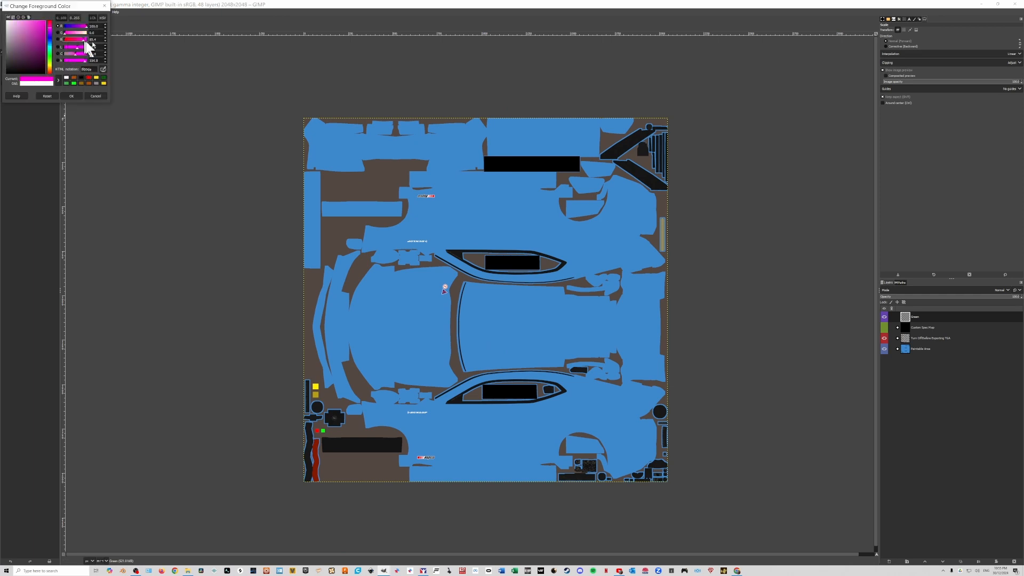
pyautogui.click(71, 96)
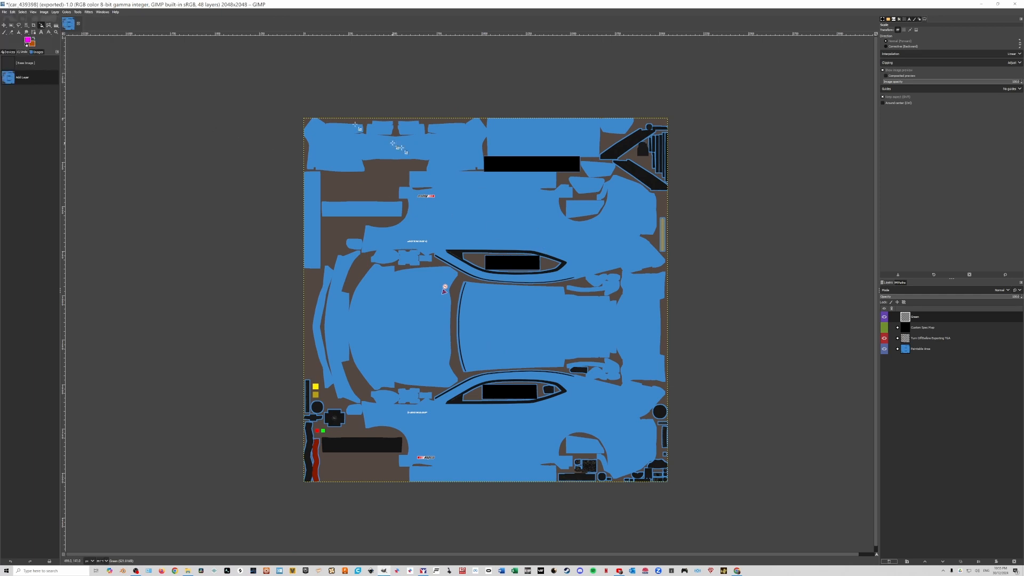
# - Select a rectangle about 375 by 315 px over the upper side panel and window, and fill it with the magenta foreground color
pyautogui.click(11, 27)
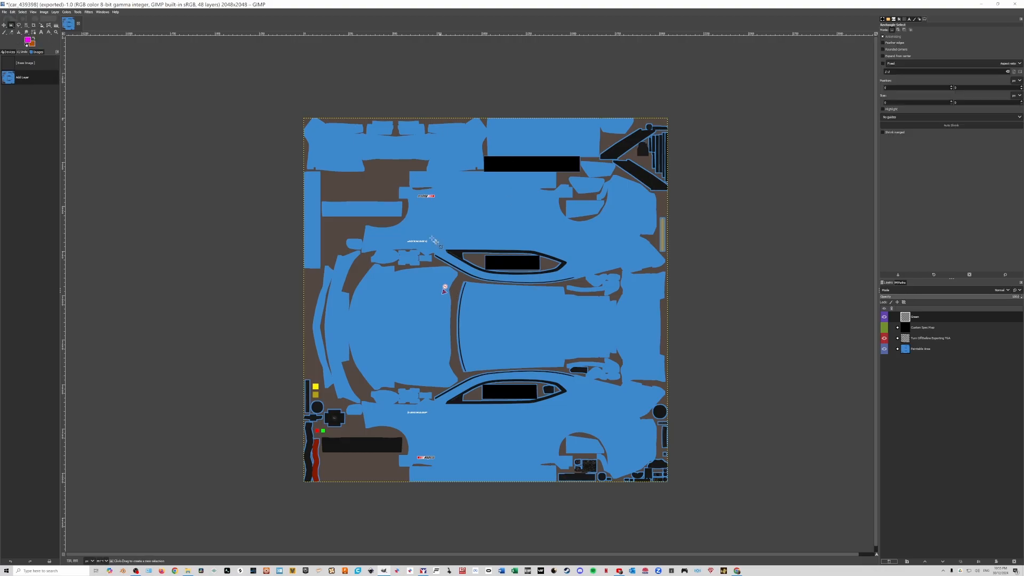
pyautogui.moveTo(447, 209); pyautogui.dragTo(514, 265)
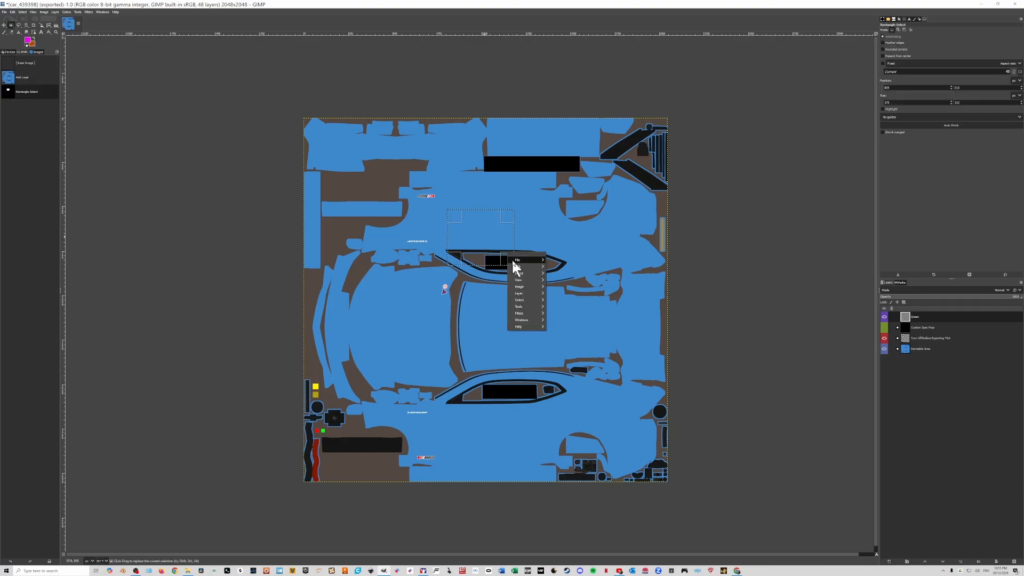
pyautogui.rightClick(510, 257)
pyautogui.moveTo(520, 266)
pyautogui.click(569, 367)
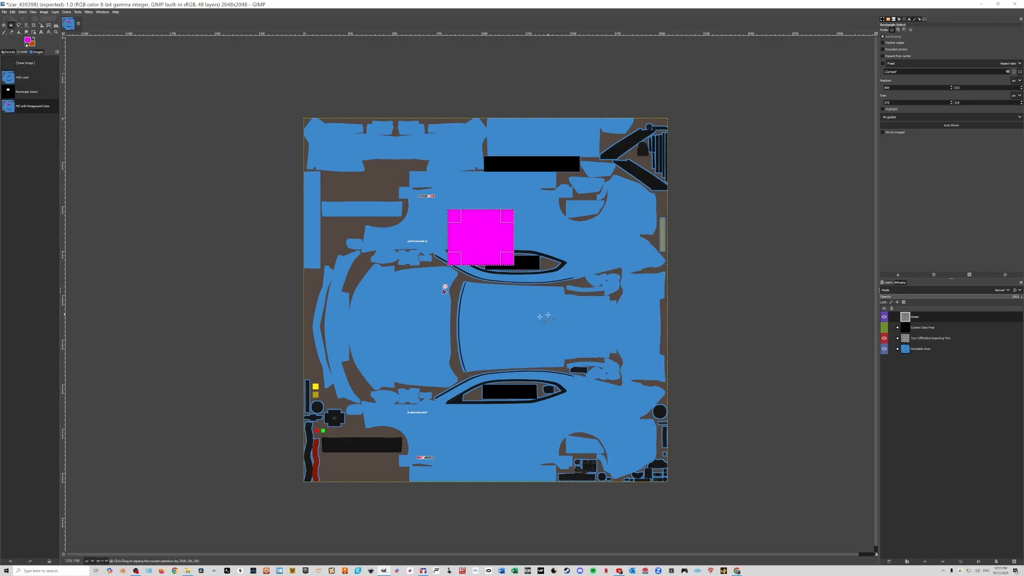
# - Move the magenta block onto the template's lower side panel and check its placement on the iRacing car model
pyautogui.click(4, 25)
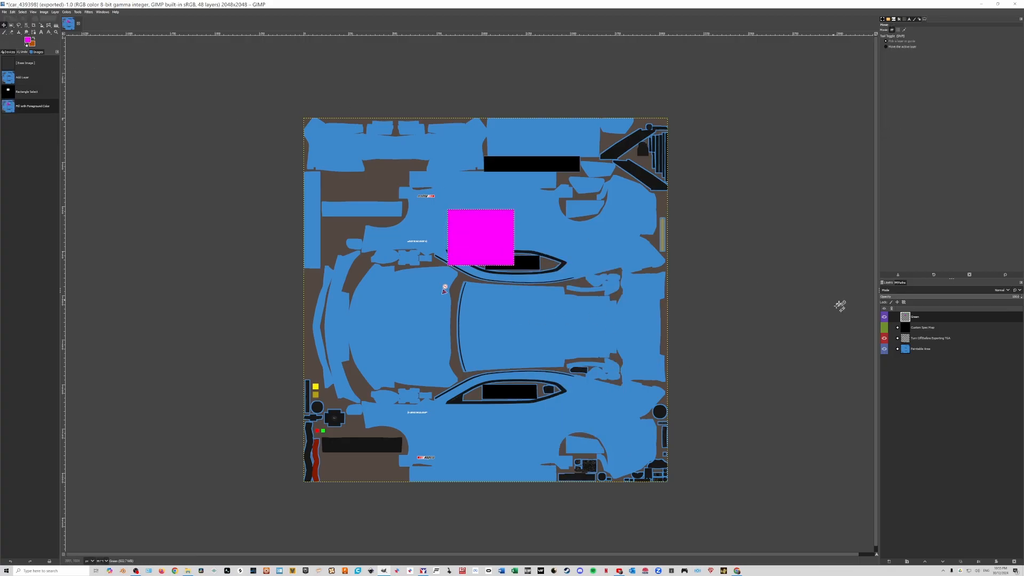
pyautogui.moveTo(454, 241); pyautogui.dragTo(446, 429)
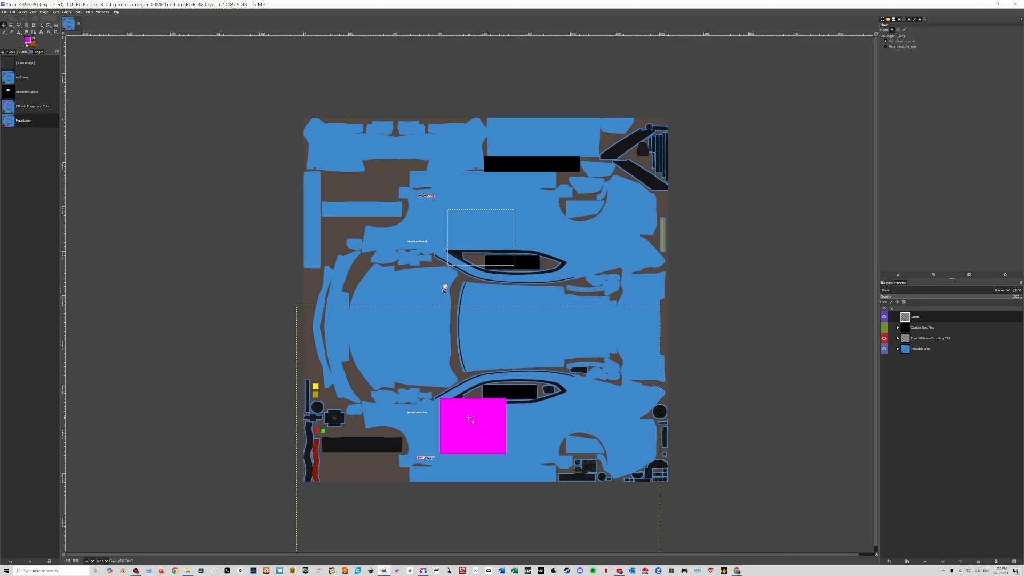
pyautogui.click(424, 570)
pyautogui.moveTo(540, 374); pyautogui.dragTo(441, 376)
pyautogui.click(430, 571)
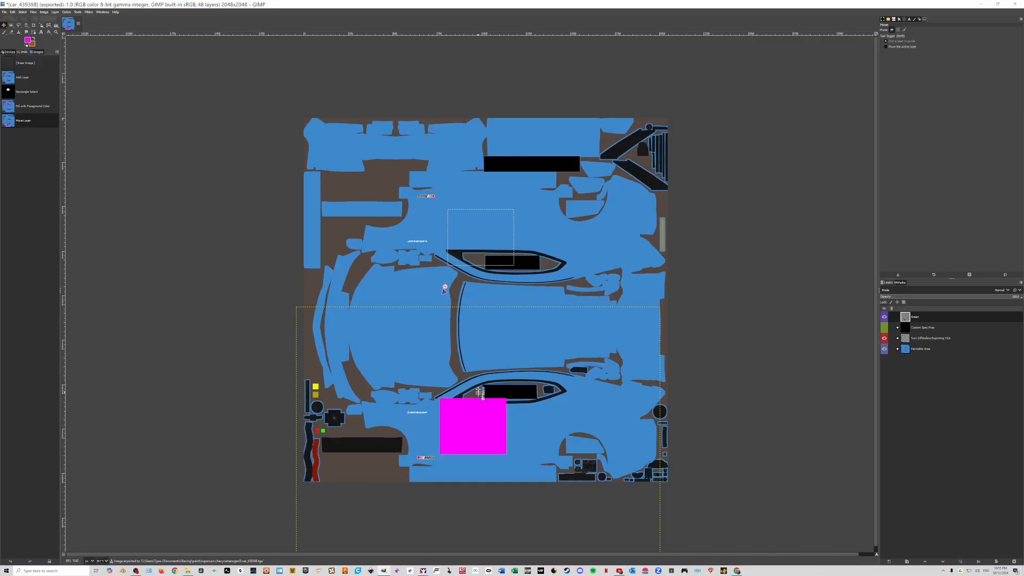
# - Move the magenta block across the hood and roof panels and check its placement on the iRacing car model
pyautogui.moveTo(519, 368); pyautogui.dragTo(574, 294)
pyautogui.click(425, 571)
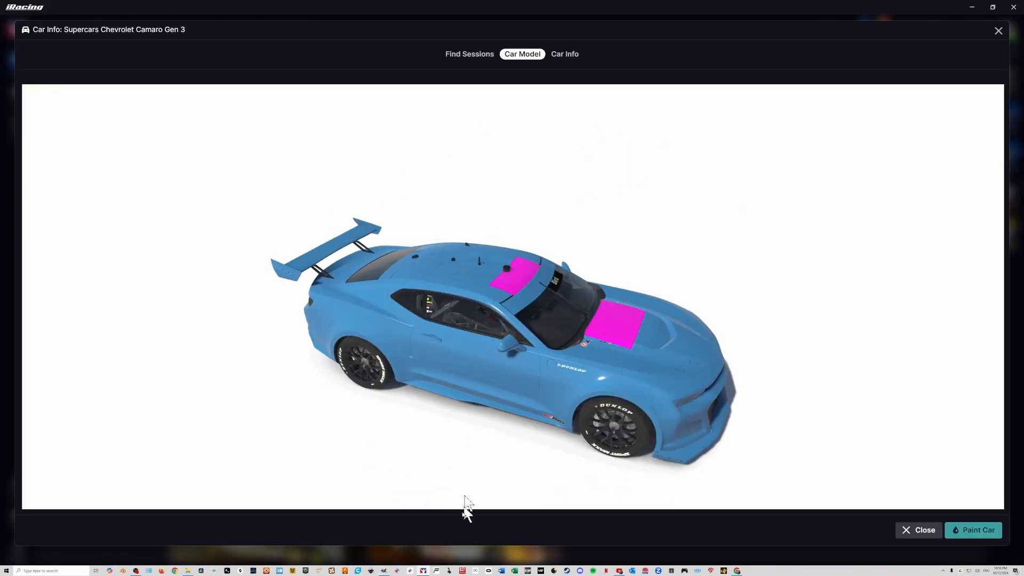
pyautogui.click(430, 571)
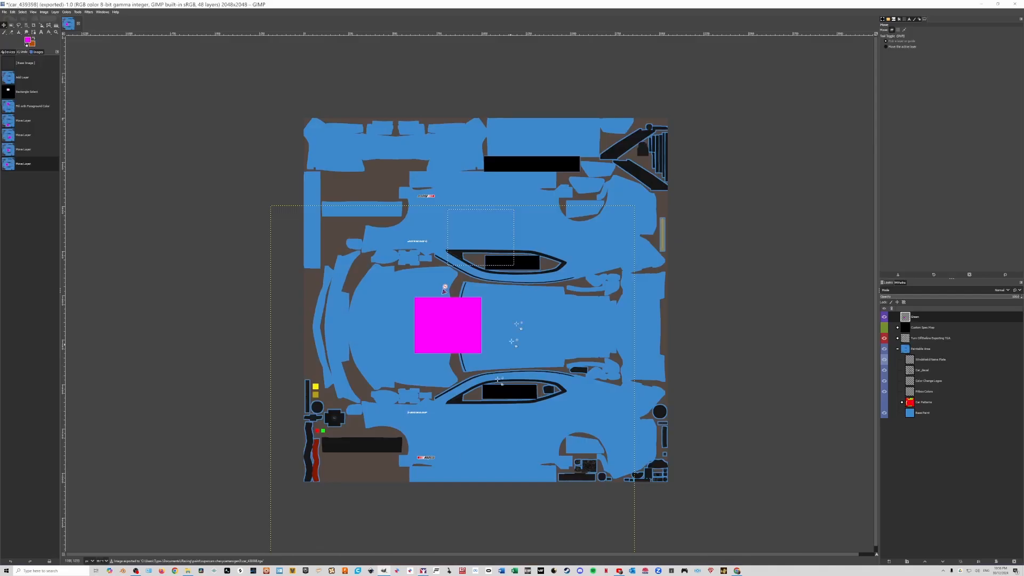
# - Show the Wire layer in the Turn Off Before Exporting TGA group and move the magenta block over the lower side panel's rear wheel arch
pyautogui.click(897, 338)
pyautogui.click(884, 349)
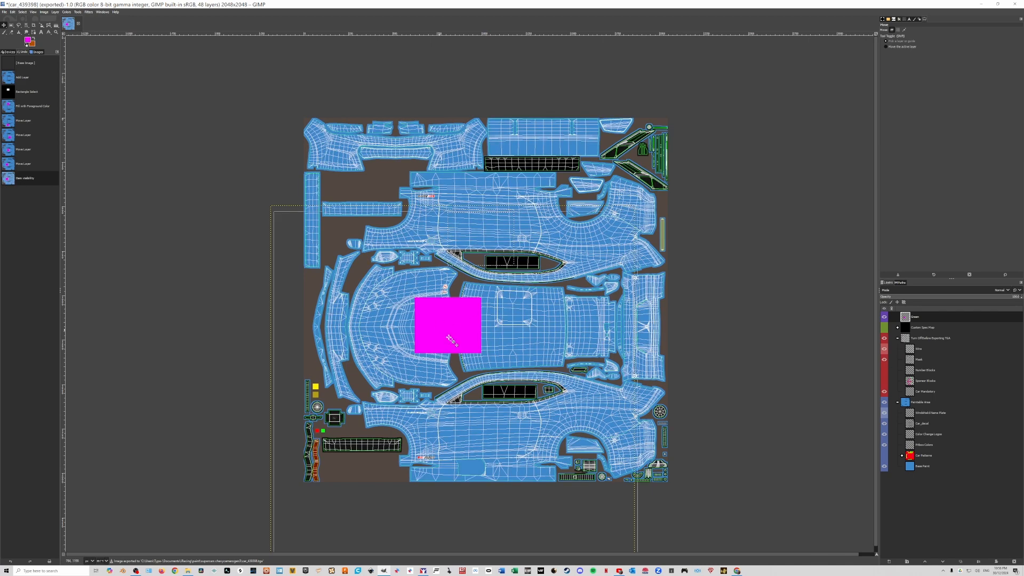
pyautogui.moveTo(439, 326); pyautogui.dragTo(570, 452)
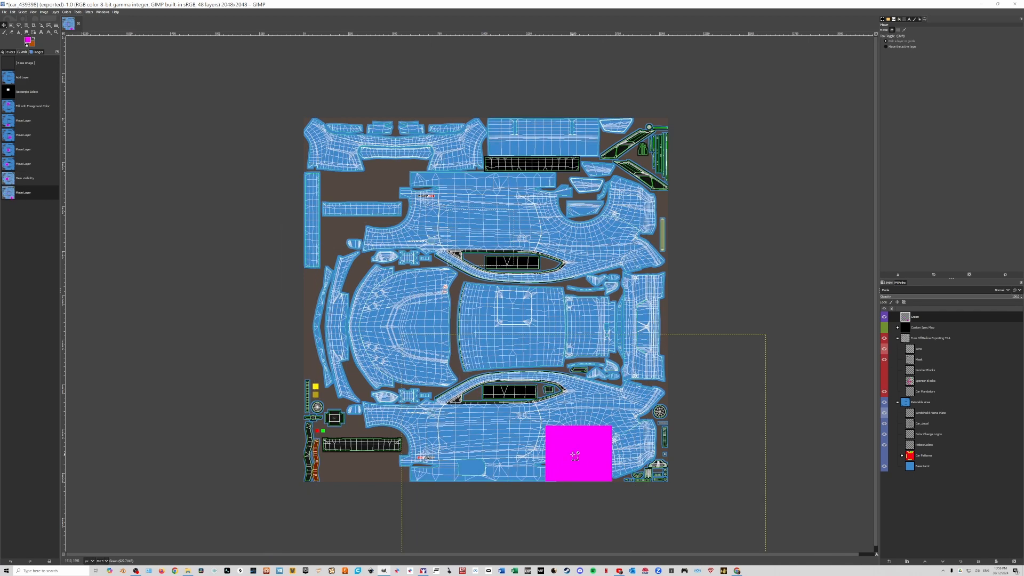
# - Switch to iRacing and examine where the wireframe and magenta block fall on the car's roof, sides and rear
pyautogui.click(421, 571)
pyautogui.moveTo(571, 376); pyautogui.dragTo(448, 359)
pyautogui.scroll(6, 507, 315)
pyautogui.moveTo(421, 212); pyautogui.dragTo(533, 169)
pyautogui.scroll(-5, 439, 216)
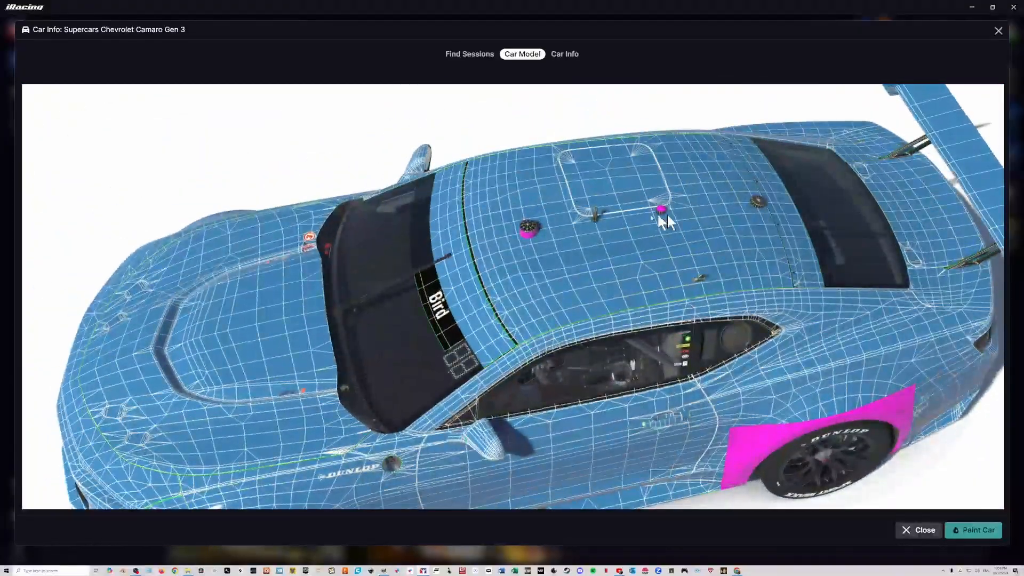
pyautogui.moveTo(663, 217); pyautogui.dragTo(578, 269)
pyautogui.scroll(3, 626, 293)
pyautogui.scroll(-3, 624, 291)
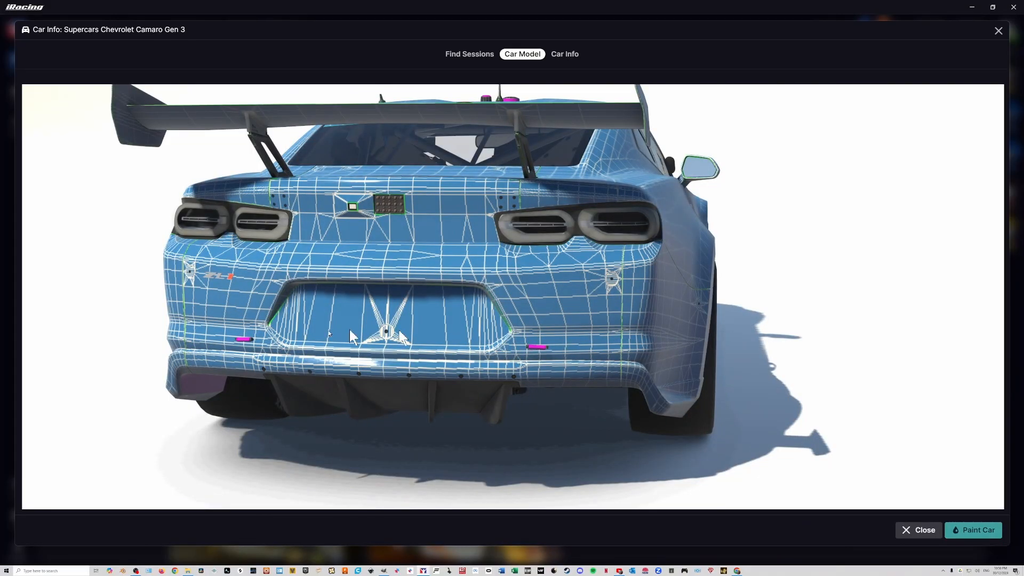
pyautogui.moveTo(533, 335); pyautogui.dragTo(512, 254)
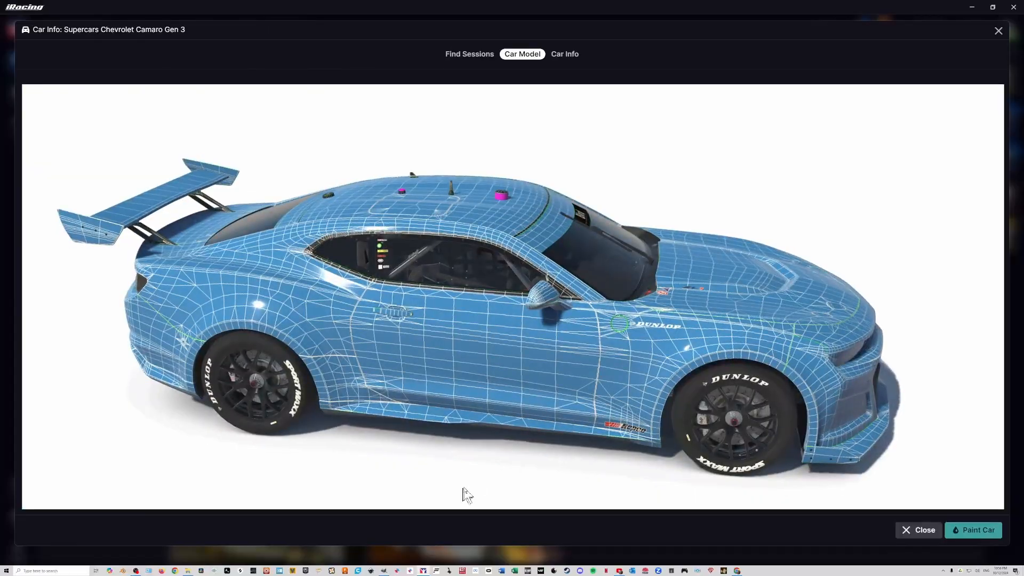
# - Switch back to GIMP and make the Custom Spec Map group visible
pyautogui.click(427, 572)
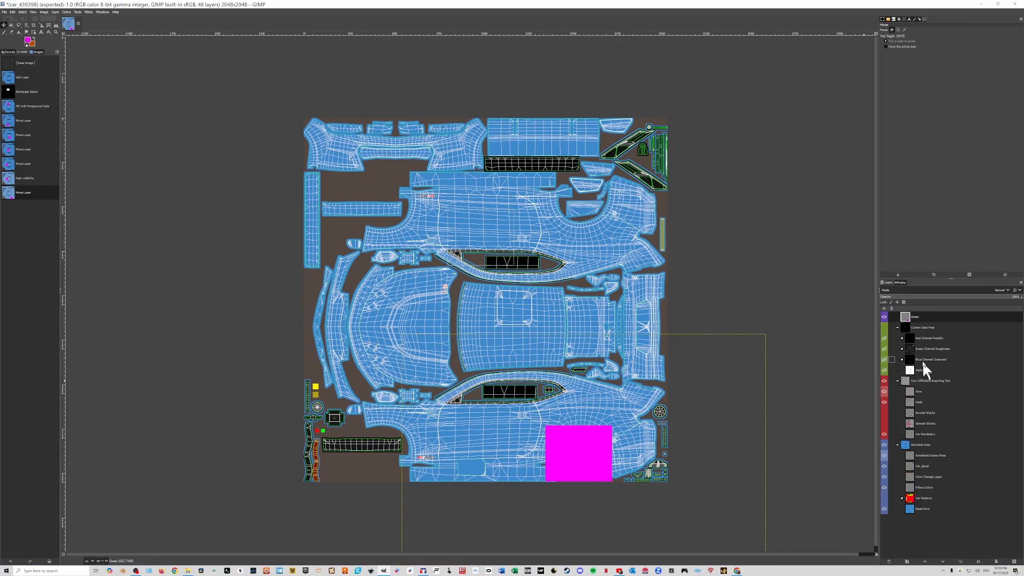
pyautogui.click(891, 327)
pyautogui.click(884, 328)
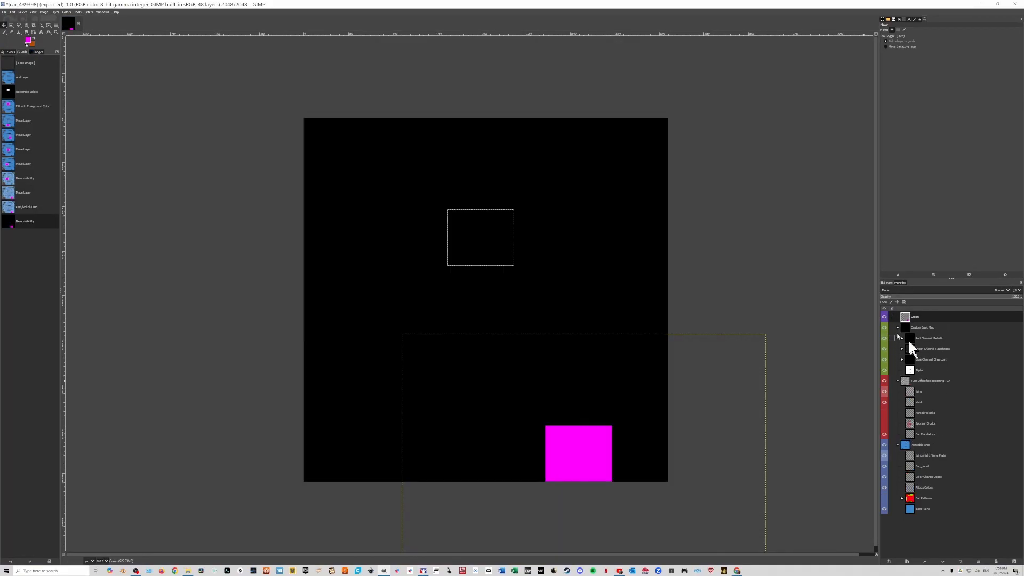
# - Change the foreground color to red using a saved color swatch
pyautogui.click(27, 40)
pyautogui.click(93, 77)
pyautogui.click(71, 96)
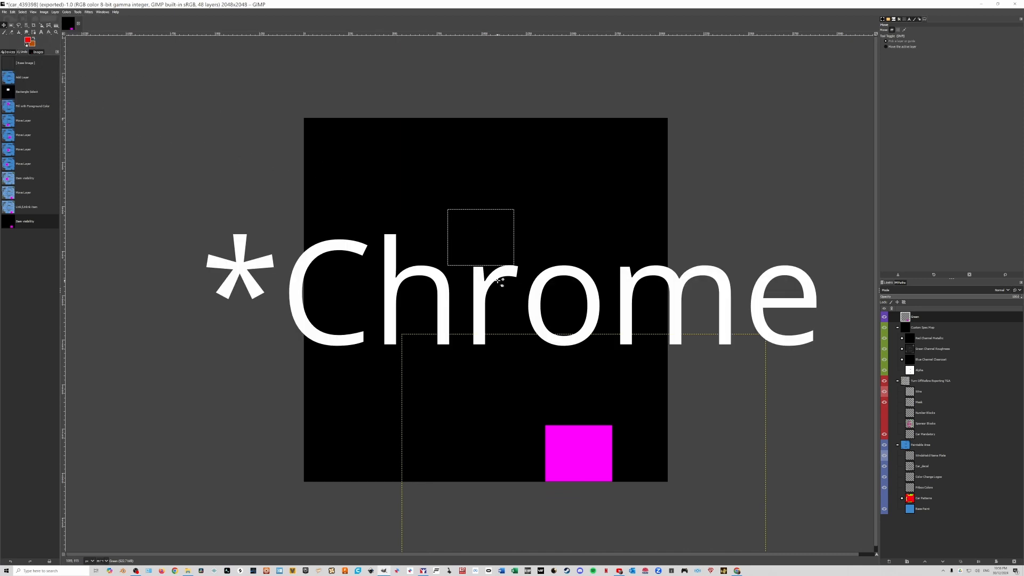
# - Clear the selection and add a new transparent layer at the top of the Custom Spec Map group
pyautogui.hotkey('ctrl', 'shift', 'a')
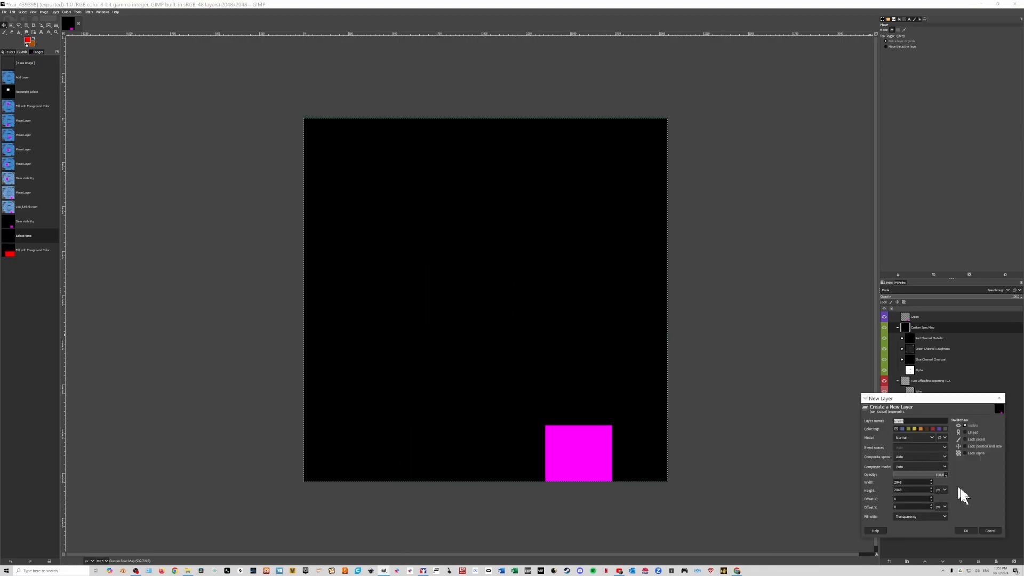
pyautogui.click(967, 531)
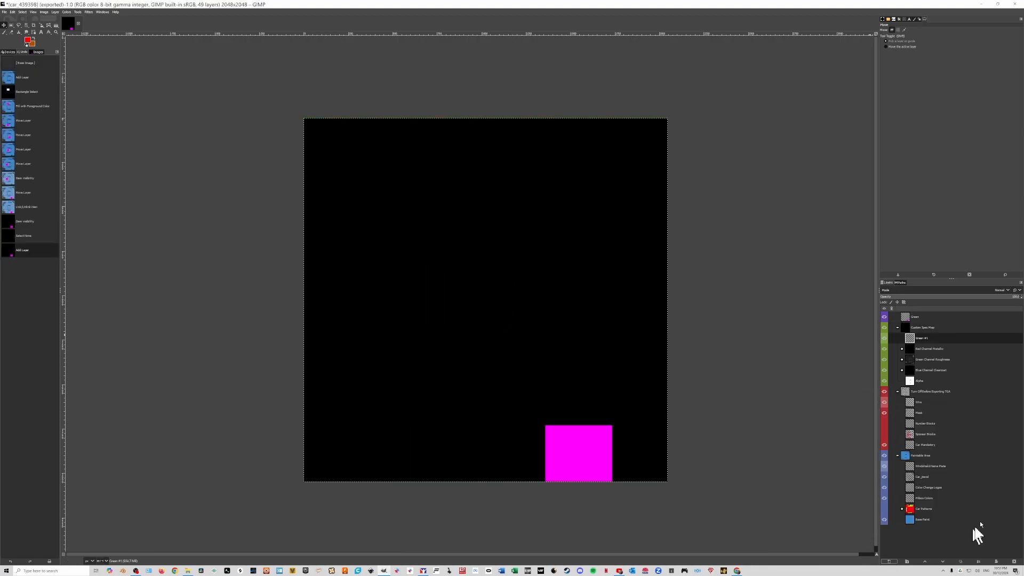
# - Fill the new layer in the Custom Spec Map group with the red foreground color
pyautogui.rightClick(468, 271)
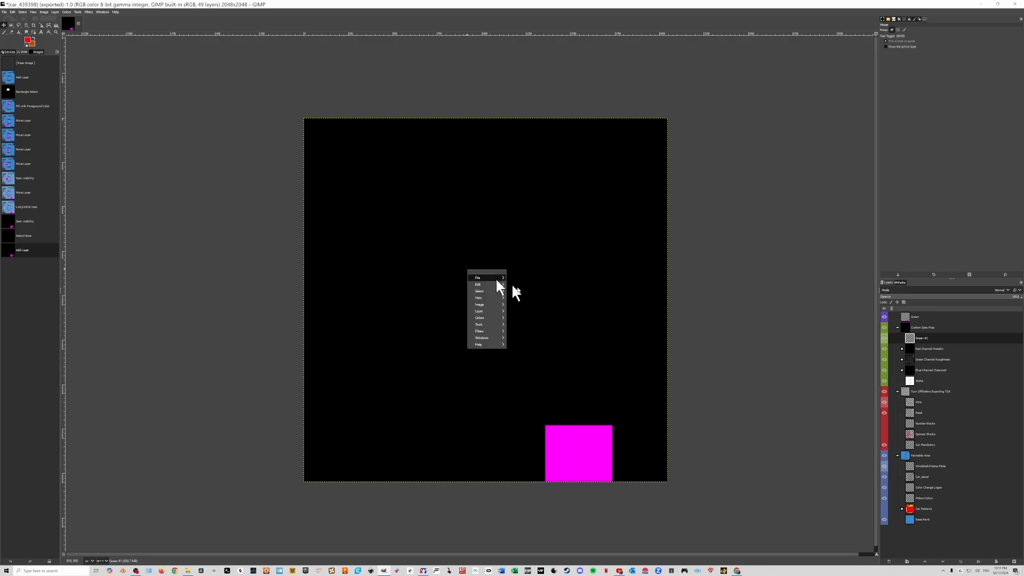
pyautogui.moveTo(479, 277)
pyautogui.click(524, 380)
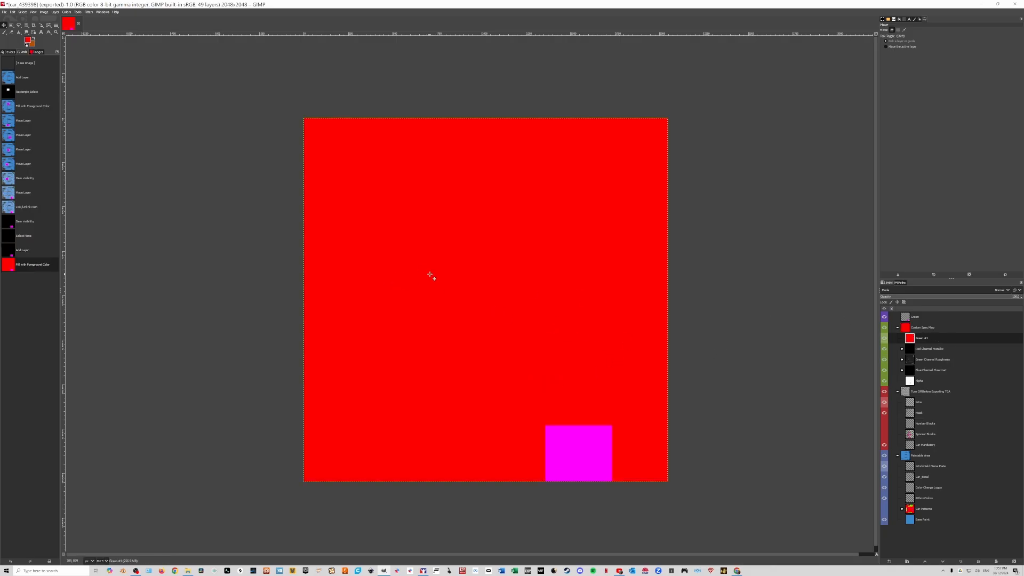
# - Export the spec map as a TGA into the car's paint folder, adding "spec_" after "car_" and keeping the iRacing customer number in the name
pyautogui.press('ctrl')
pyautogui.hotkey('ctrl', 'shift', 'e')
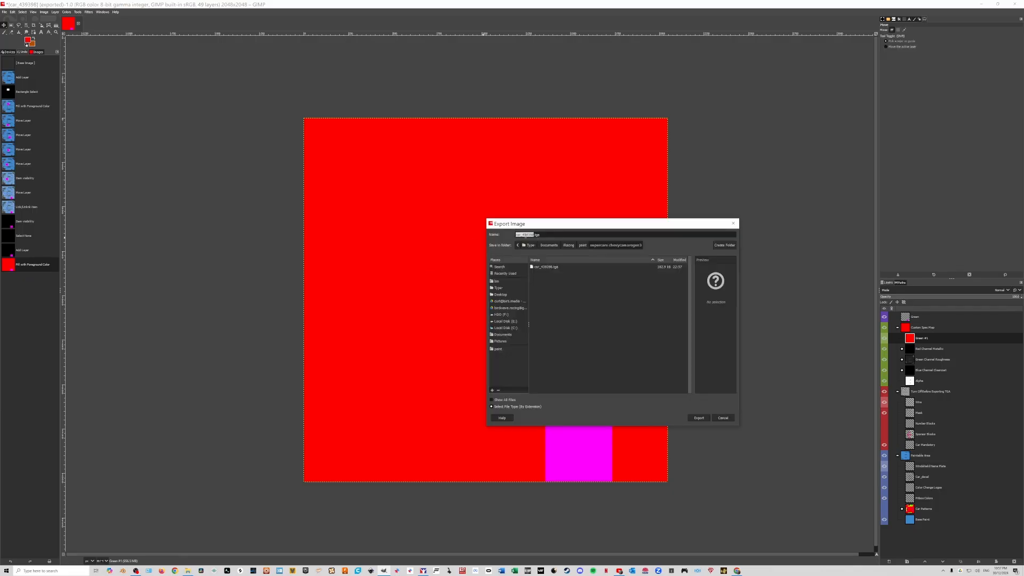
pyautogui.click(524, 235)
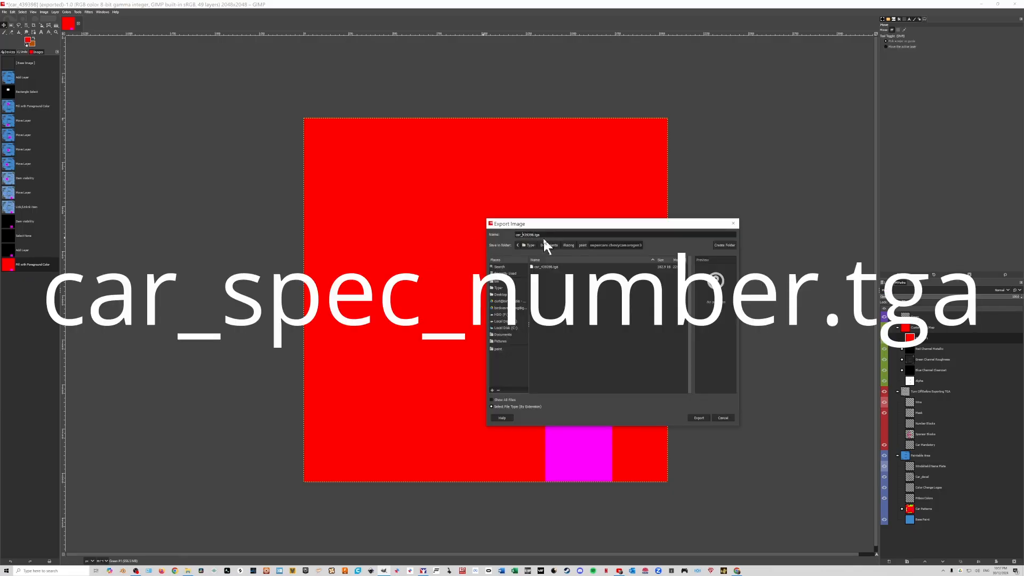
pyautogui.write('spec_')
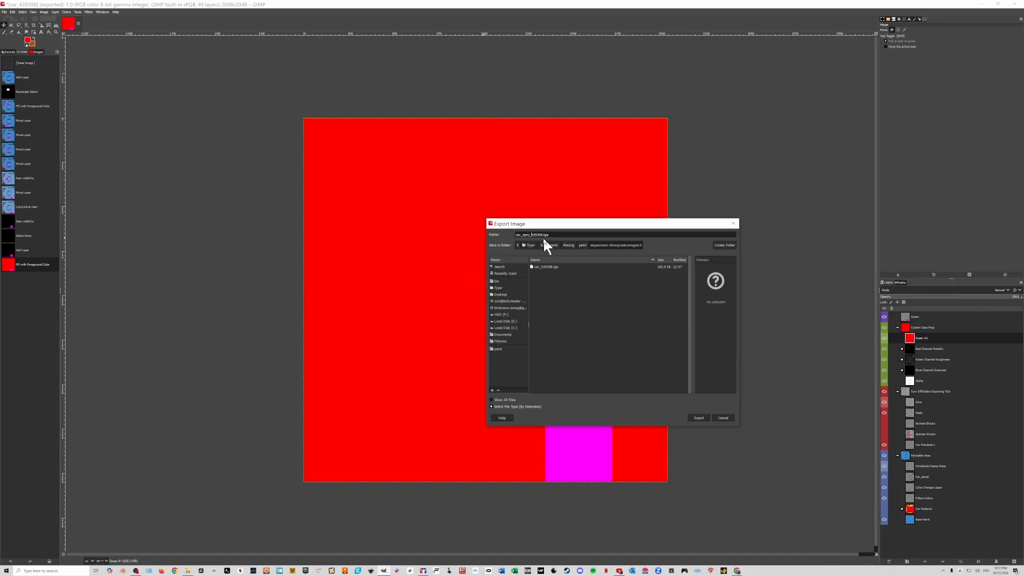
pyautogui.click(698, 417)
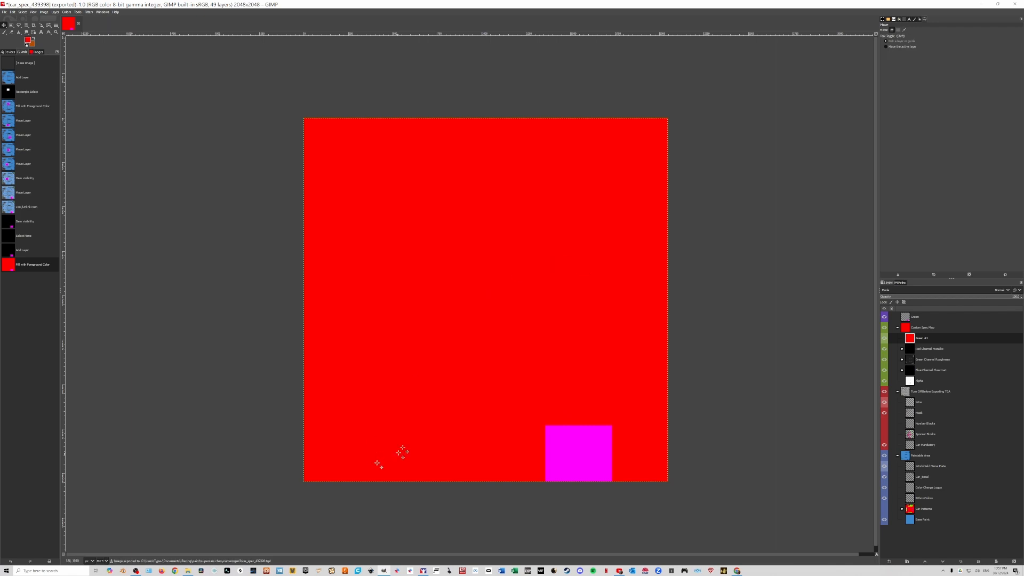
# - Check the Camaro model in iRacing, return to GIMP and export the spec map again to the same file
pyautogui.click(423, 570)
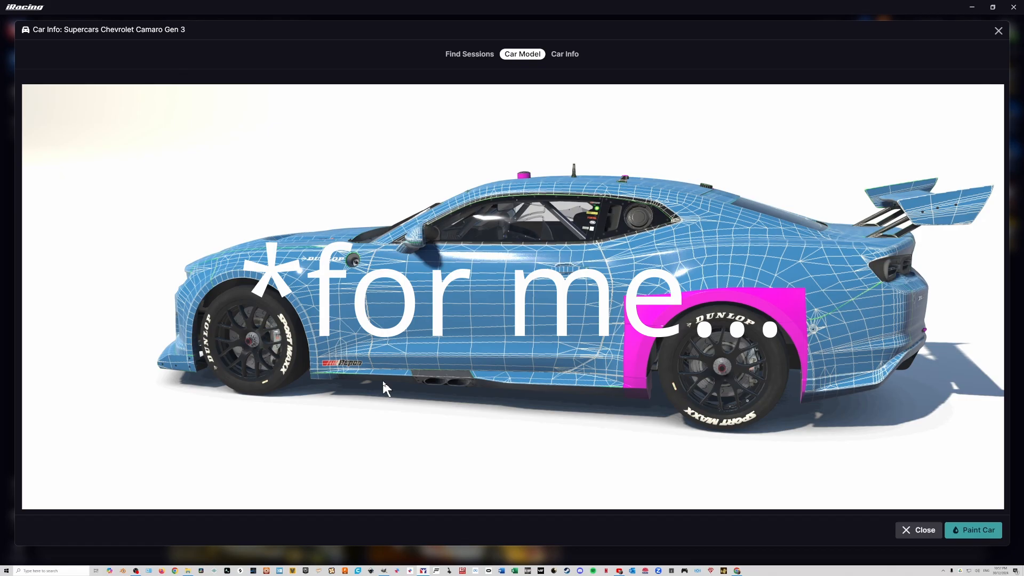
pyautogui.click(421, 568)
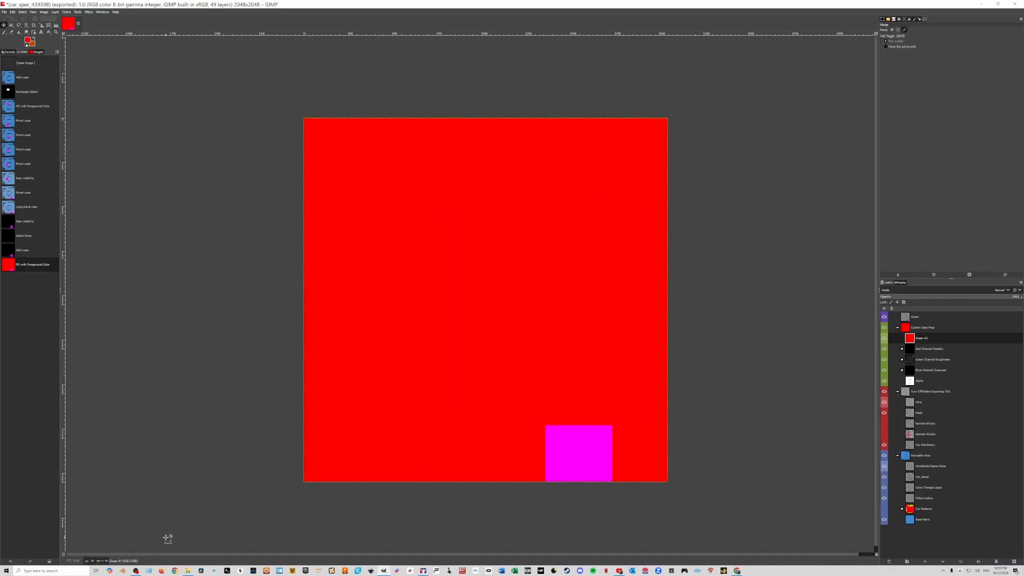
pyautogui.hotkey('ctrl', 'e')
pyautogui.hotkey('ctrl', 'shift', 'e')
pyautogui.click(732, 223)
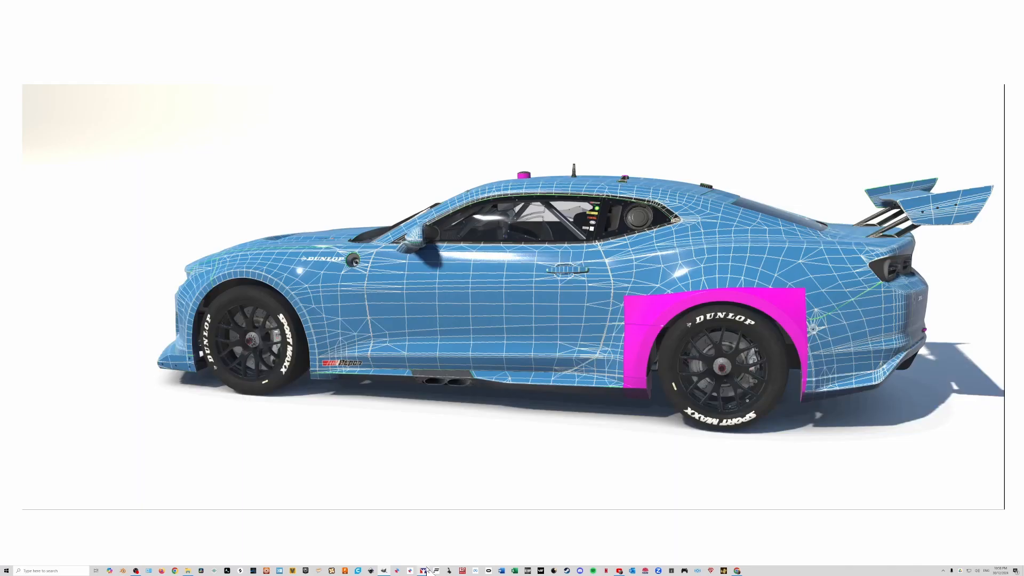
# - Examine the car model in iRacing and check the exported files in the supercars chevycamarogen3 paint folder
pyautogui.click(423, 569)
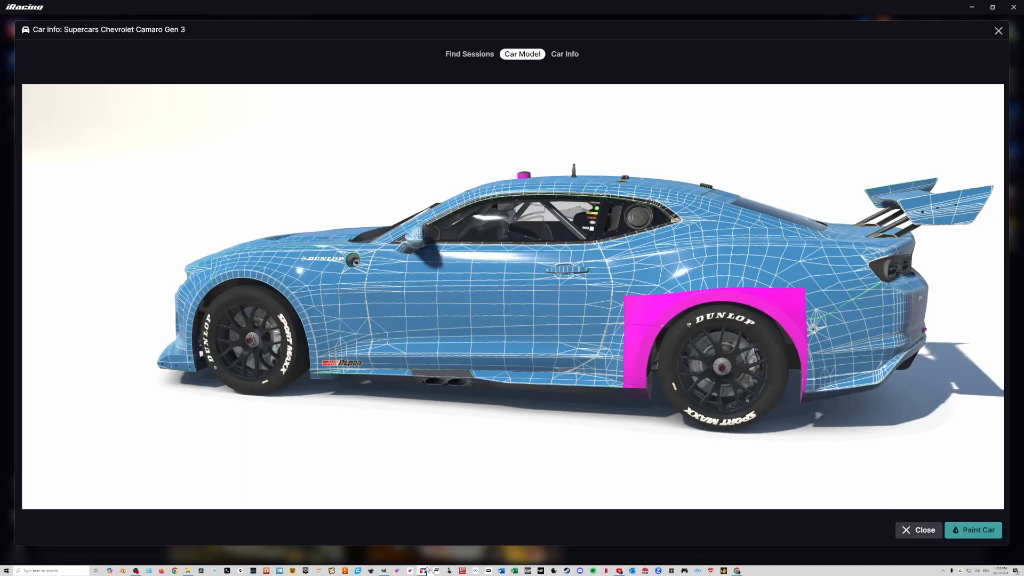
pyautogui.moveTo(320, 330); pyautogui.dragTo(474, 395)
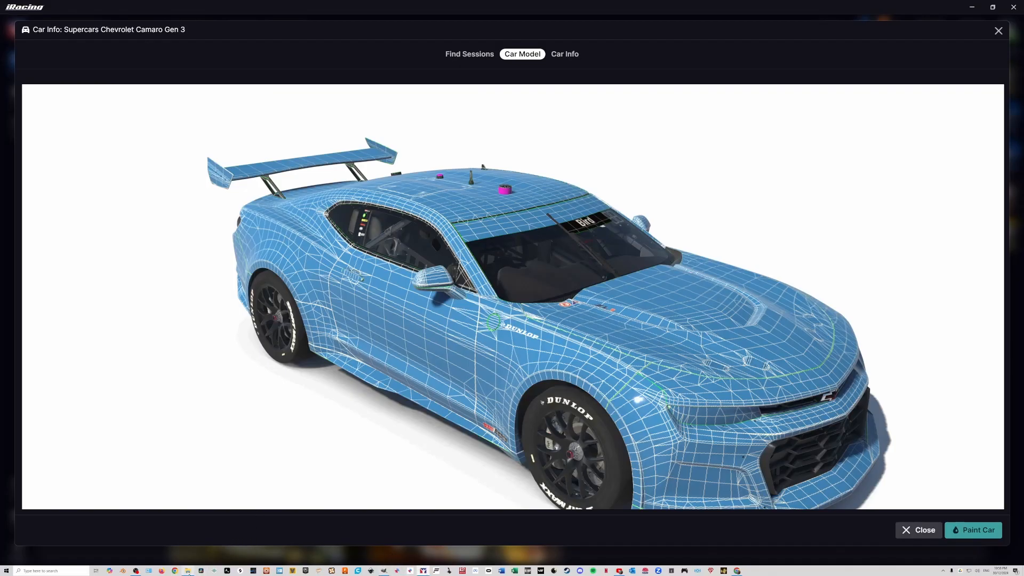
pyautogui.moveTo(2, 69)
pyautogui.mouseDown()
pyautogui.moveTo(427, 71)
pyautogui.moveTo(418, 66)
pyautogui.mouseUp()
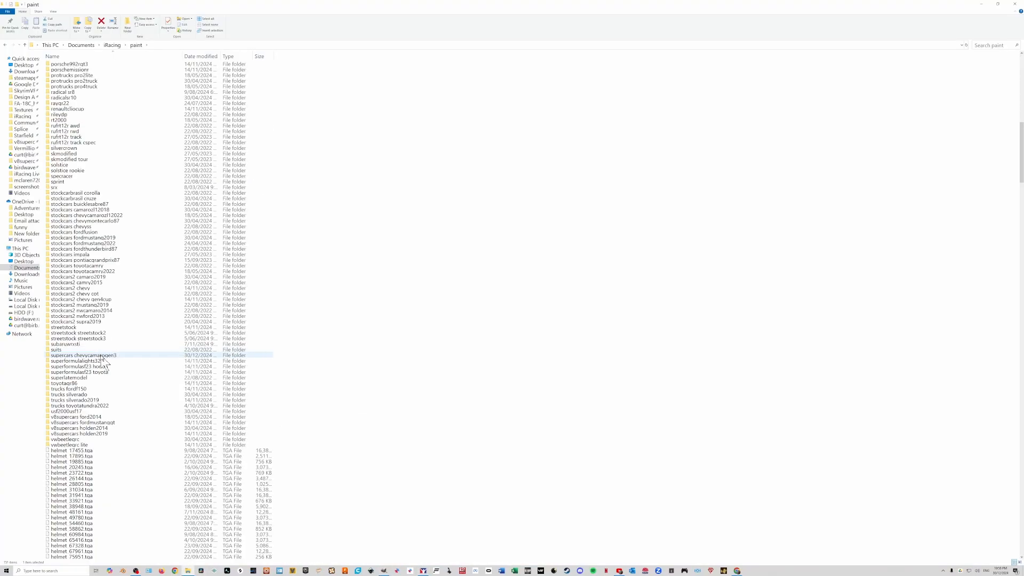
pyautogui.doubleClick(183, 355)
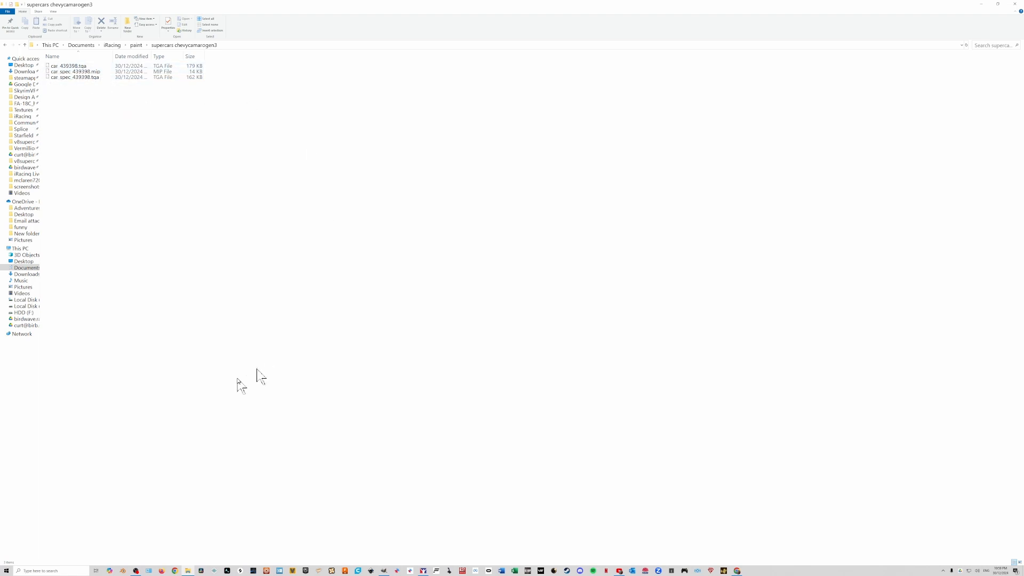
# - Check the car once more in iRacing, switch back to GIMP and overwrite the exported spec map
pyautogui.click(424, 569)
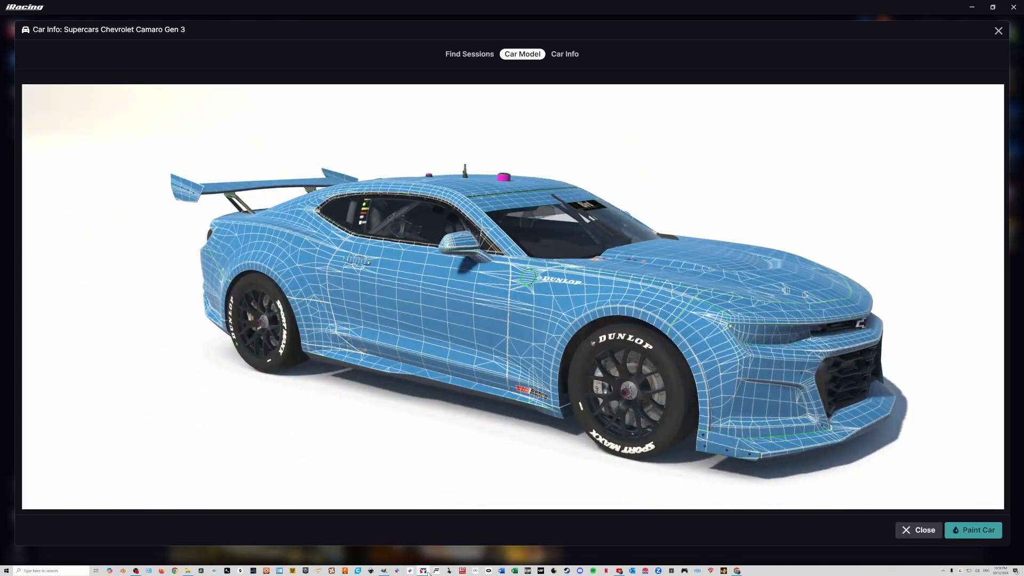
pyautogui.click(385, 571)
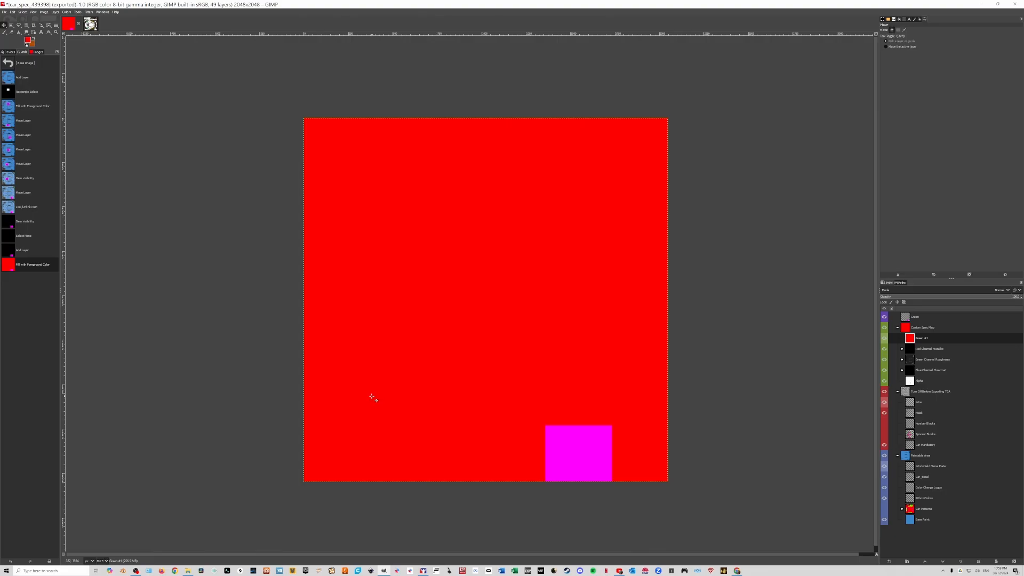
pyautogui.hotkey('ctrl', 'e')
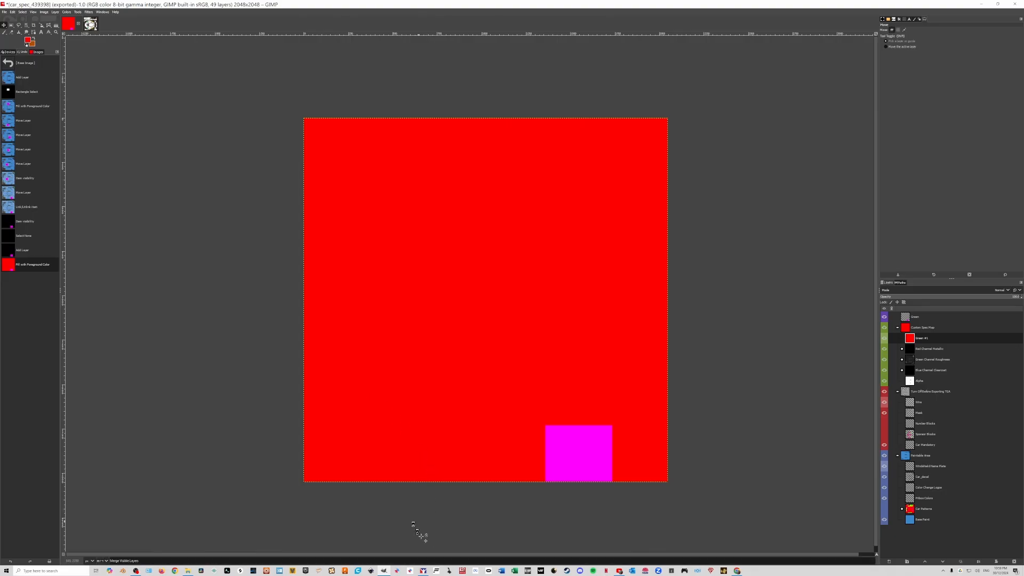
# - Switch to iRacing and examine how the spec map finish looks on the car's front, side and rear
pyautogui.click(423, 571)
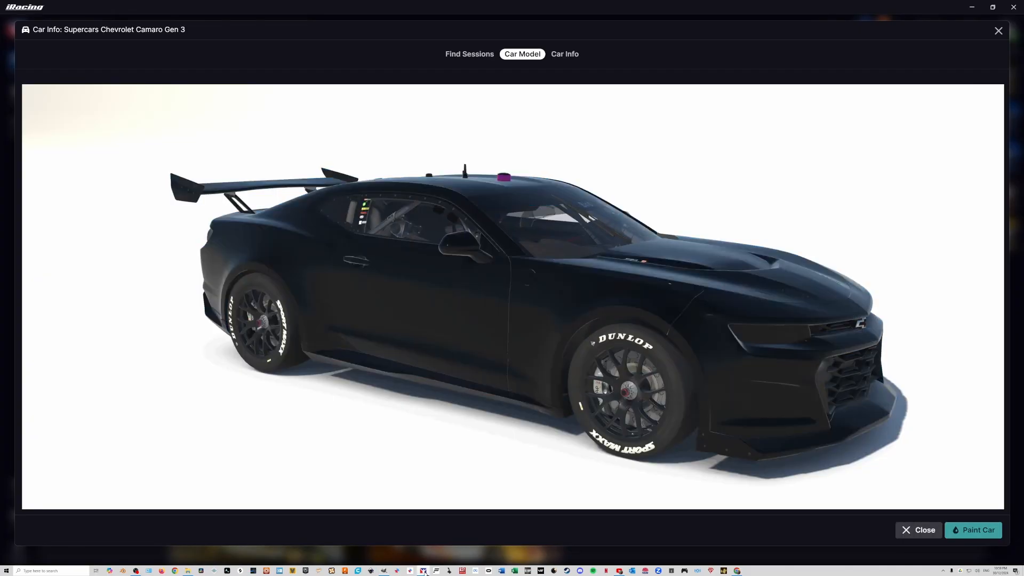
pyautogui.moveTo(331, 338); pyautogui.dragTo(405, 329)
pyautogui.moveTo(411, 323); pyautogui.dragTo(434, 309)
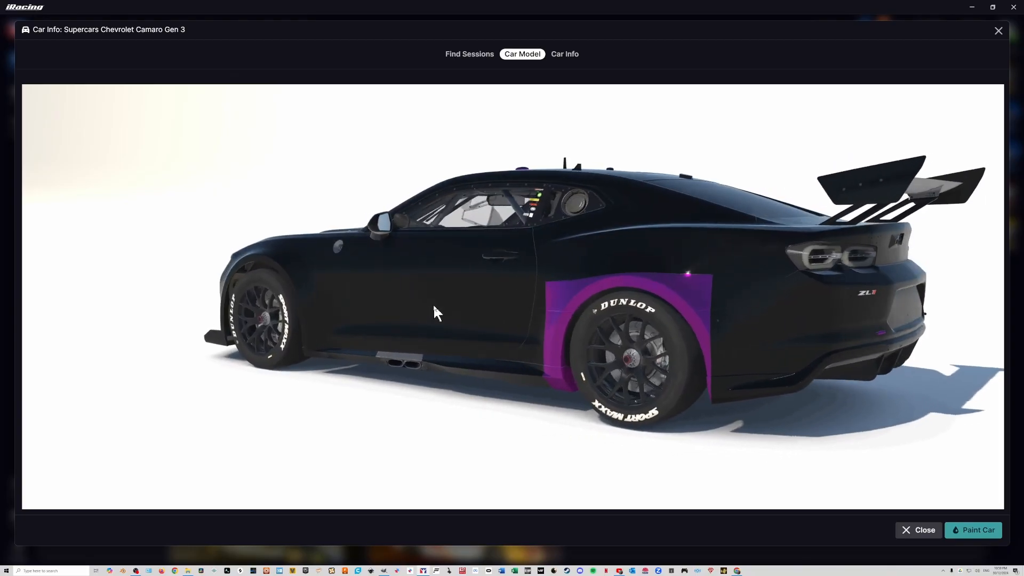
# - In GIMP, move the magenta block on the Green layer to the left-hand area of the canvas and re-export the spec map
pyautogui.click(423, 571)
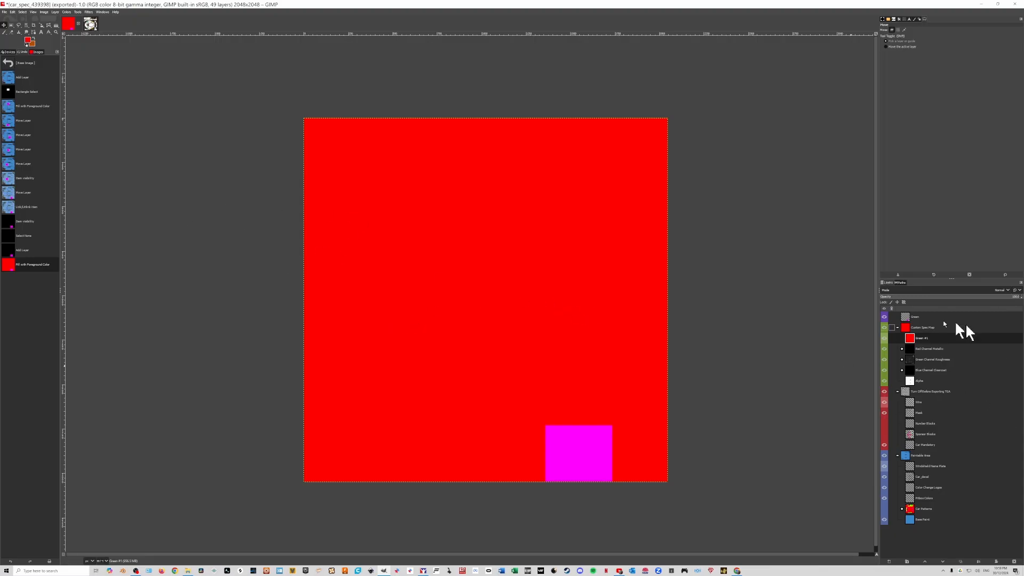
pyautogui.click(917, 318)
pyautogui.moveTo(587, 459); pyautogui.dragTo(469, 340)
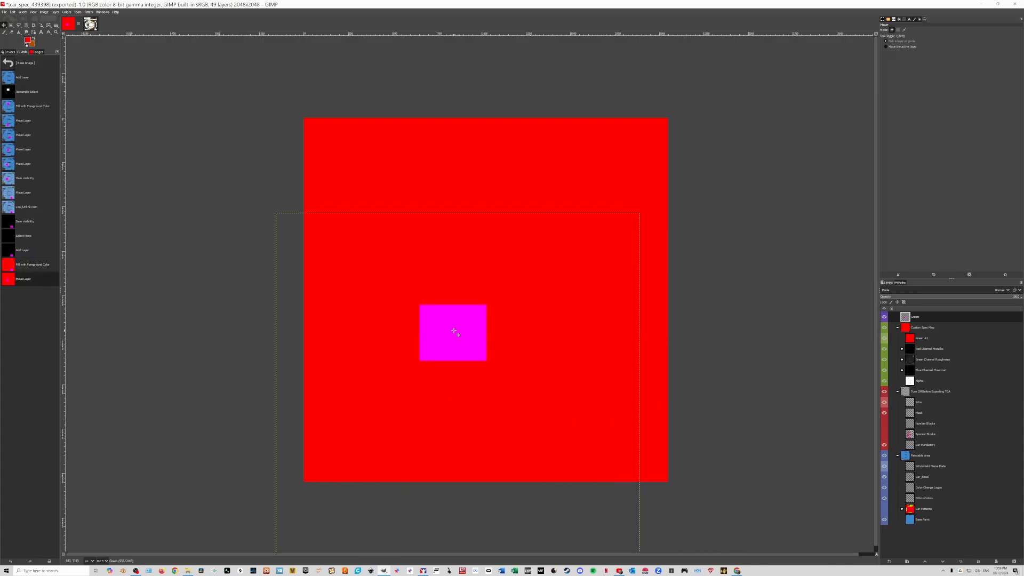
pyautogui.moveTo(442, 330); pyautogui.dragTo(371, 333)
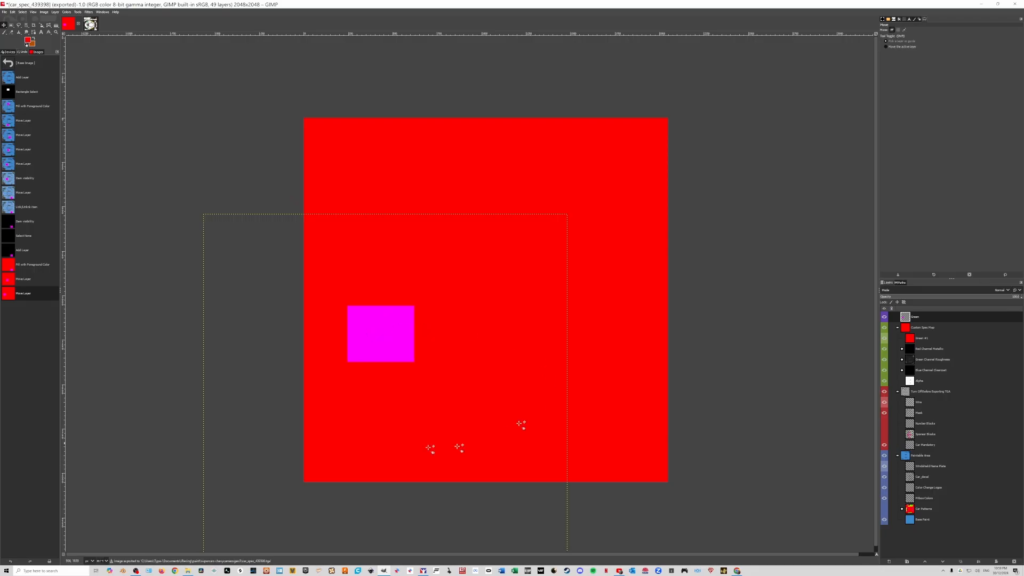
# - Switch to iRacing and examine the spec effect on the magenta rear wheel arch and the rest of the body
pyautogui.click(423, 572)
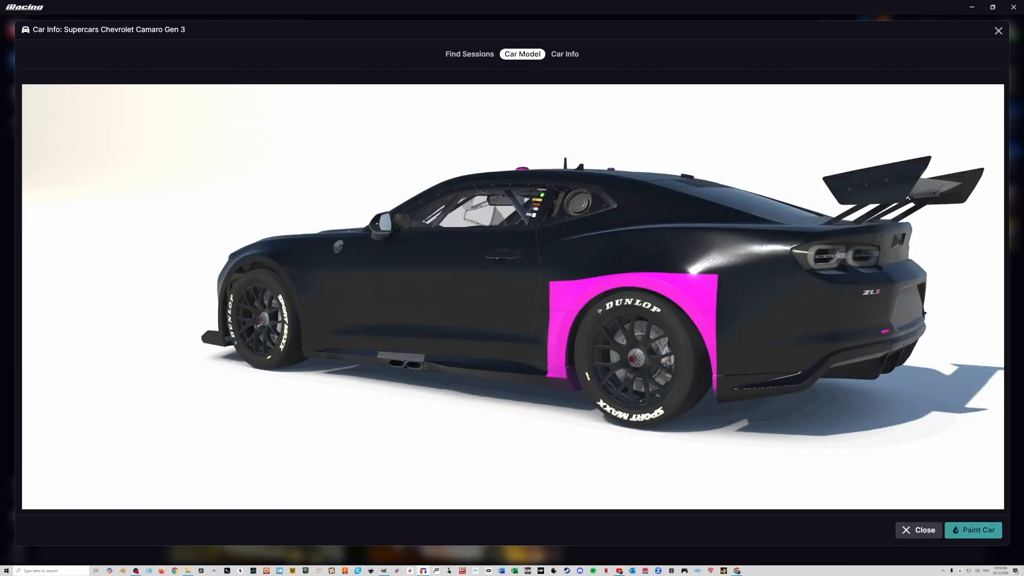
pyautogui.moveTo(310, 320); pyautogui.dragTo(255, 337)
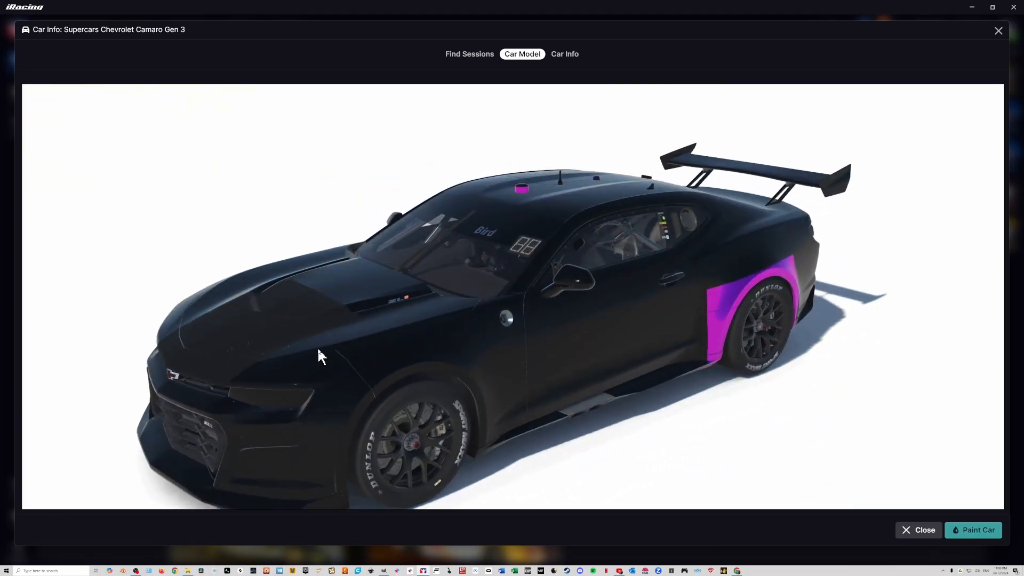
pyautogui.moveTo(318, 350); pyautogui.dragTo(391, 388)
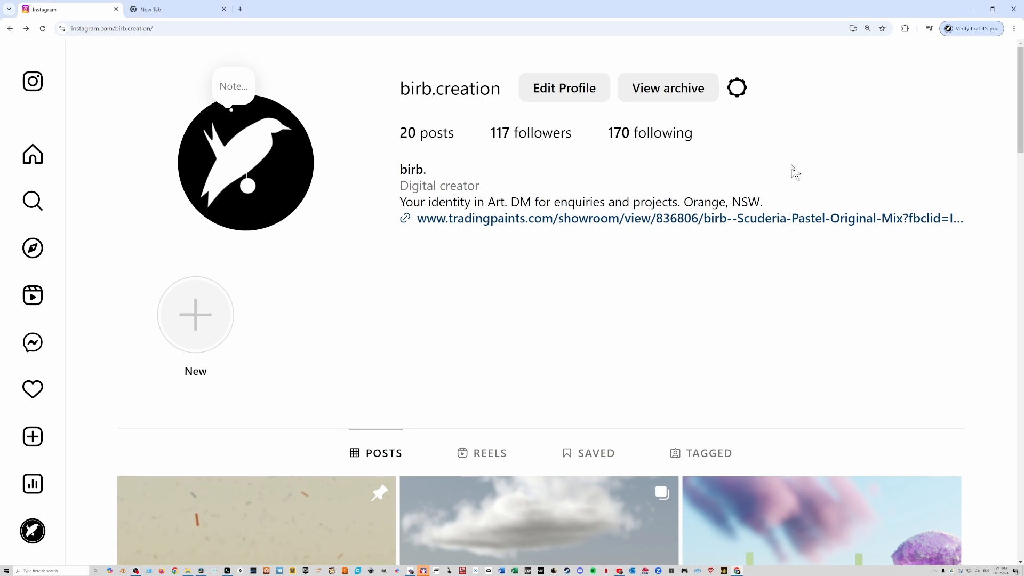
# - Browse the birb.creation Instagram profile, viewing the Doohan livery post and the Media Safety car reel
pyautogui.scroll(-9, 779, 189)
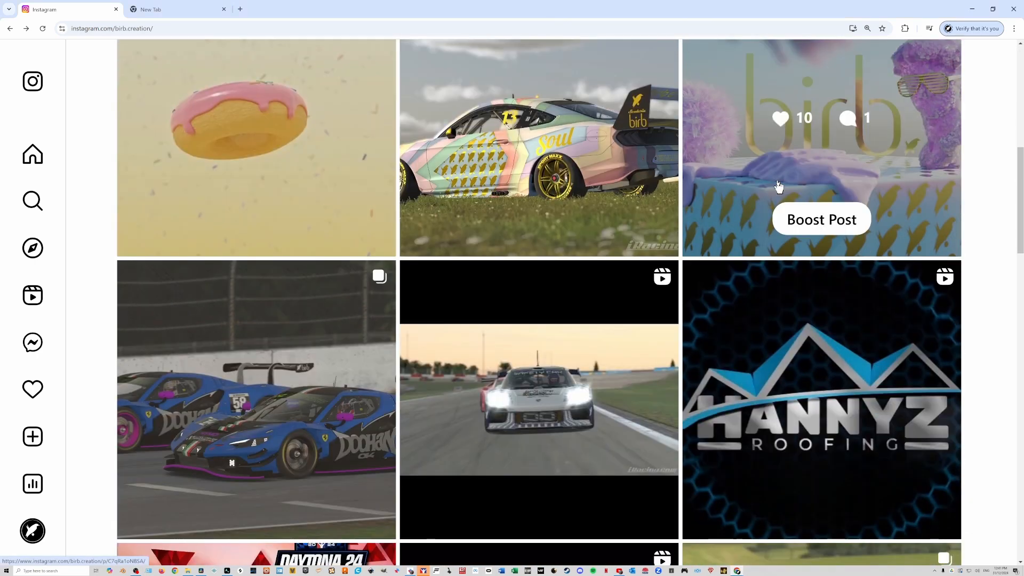
pyautogui.click(603, 138)
pyautogui.click(985, 76)
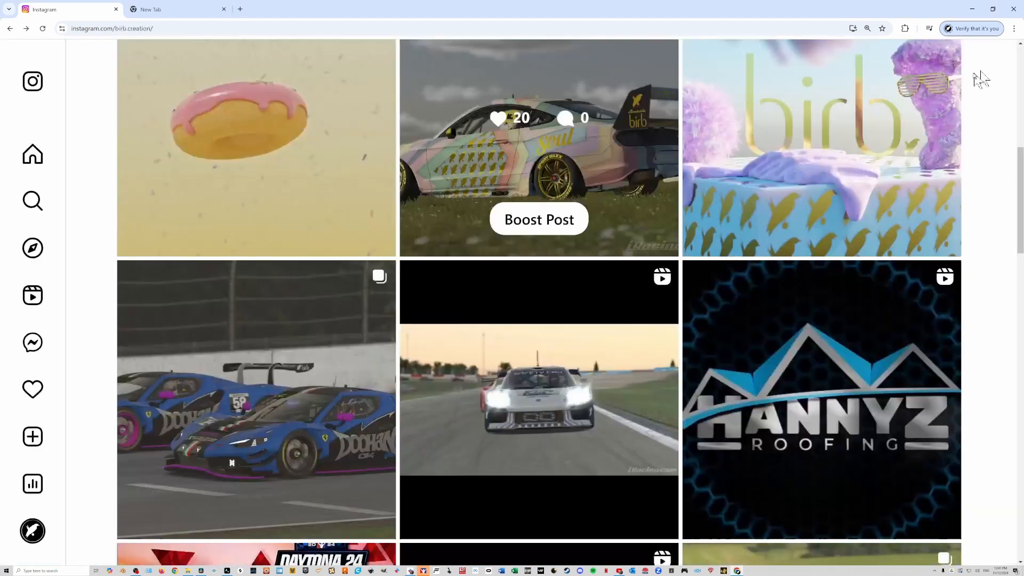
pyautogui.scroll(-3, 587, 213)
pyautogui.click(357, 207)
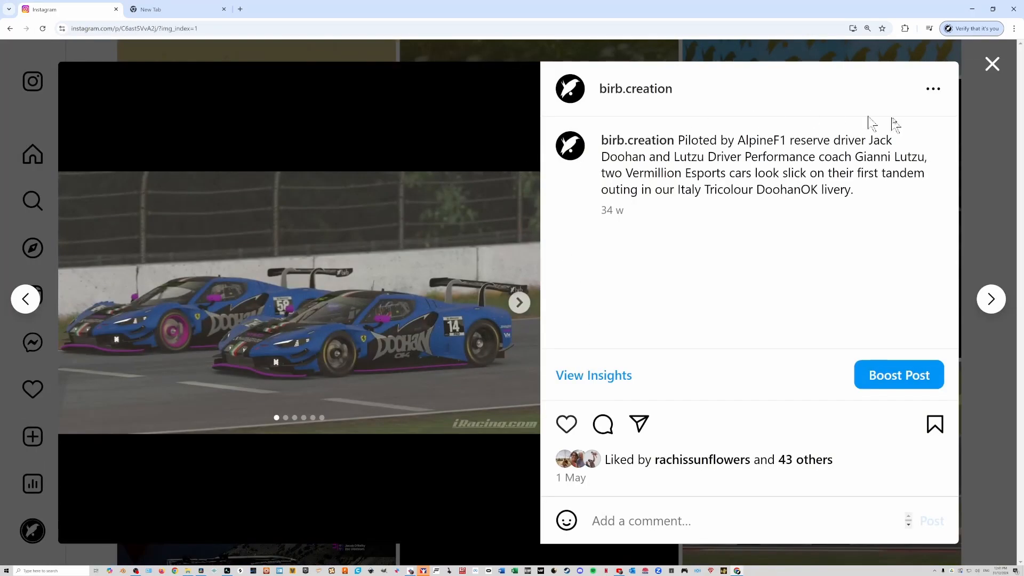
pyautogui.click(985, 75)
pyautogui.scroll(-3, 996, 80)
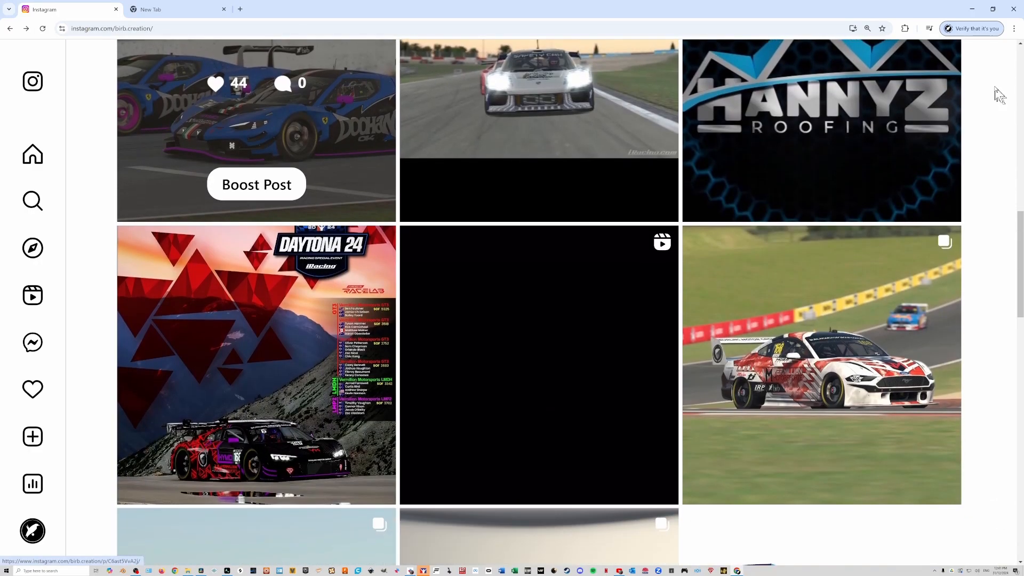
pyautogui.scroll(2, 722, 130)
pyautogui.click(611, 189)
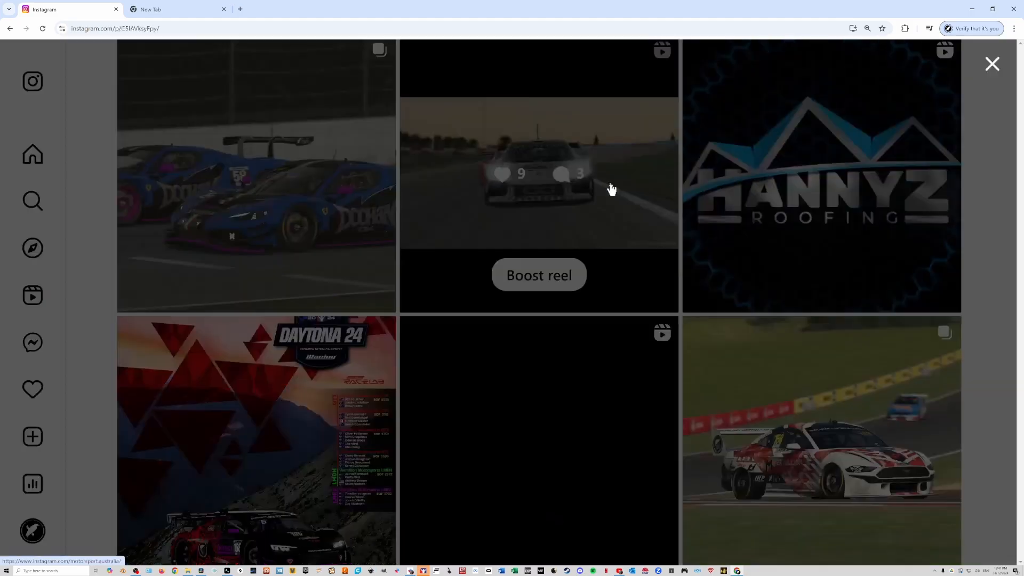
pyautogui.moveTo(539, 153)
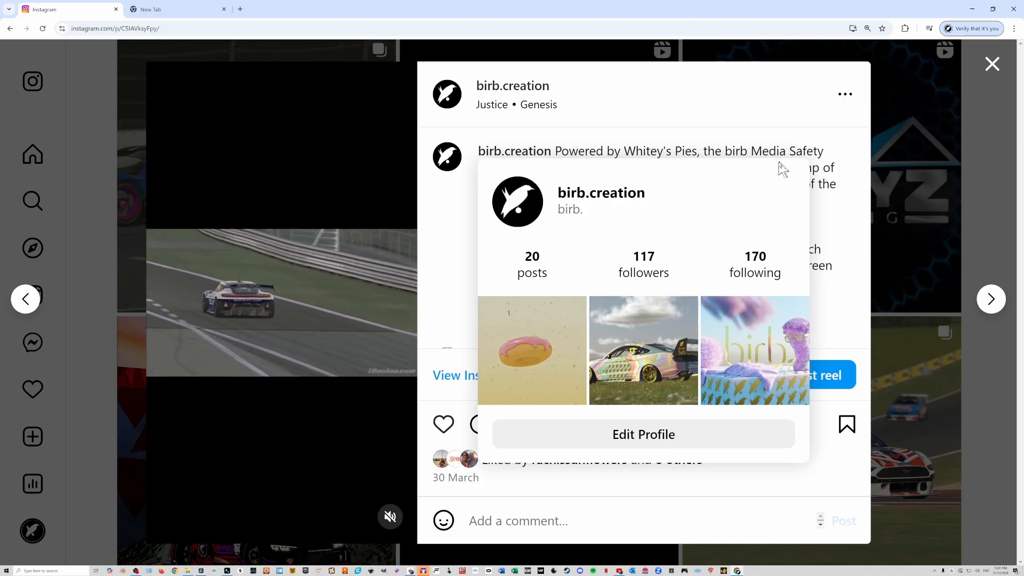
pyautogui.click(992, 63)
# - View the Mimosa tree reel, look through the remaining Instagram posts and switch to the creator's Trading Paints profile
pyautogui.scroll(-10, 1012, 184)
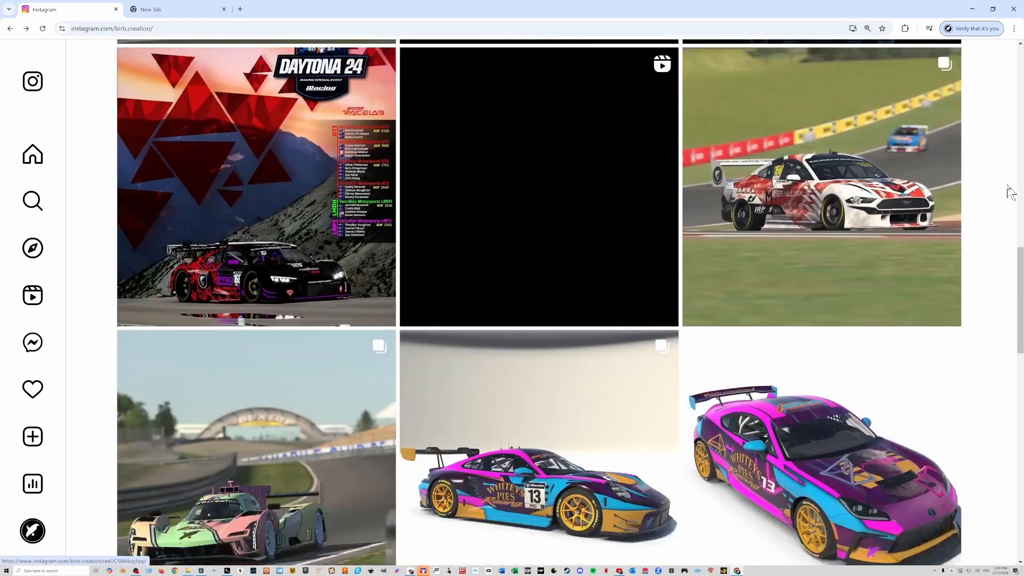
pyautogui.click(581, 385)
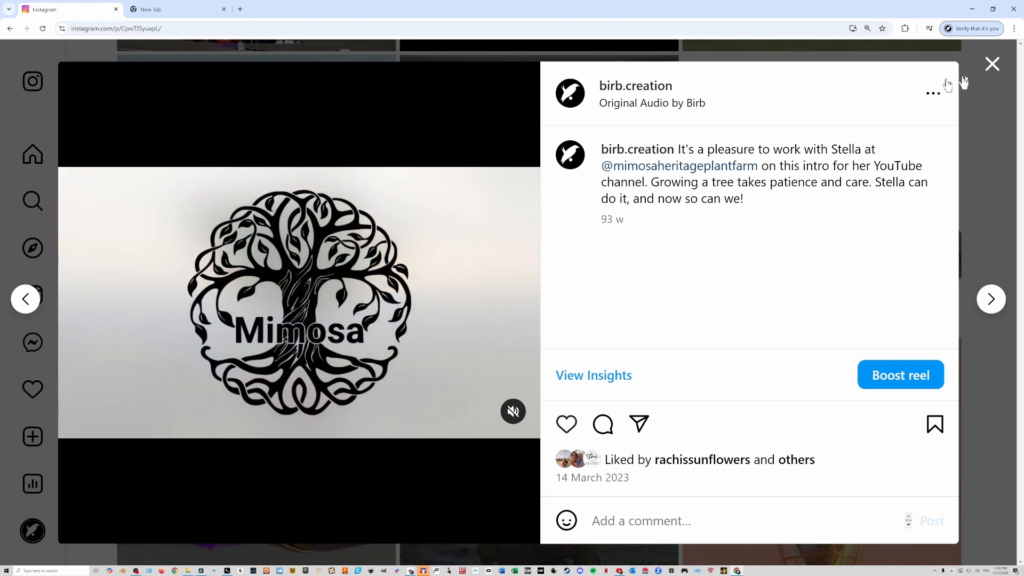
pyautogui.click(992, 64)
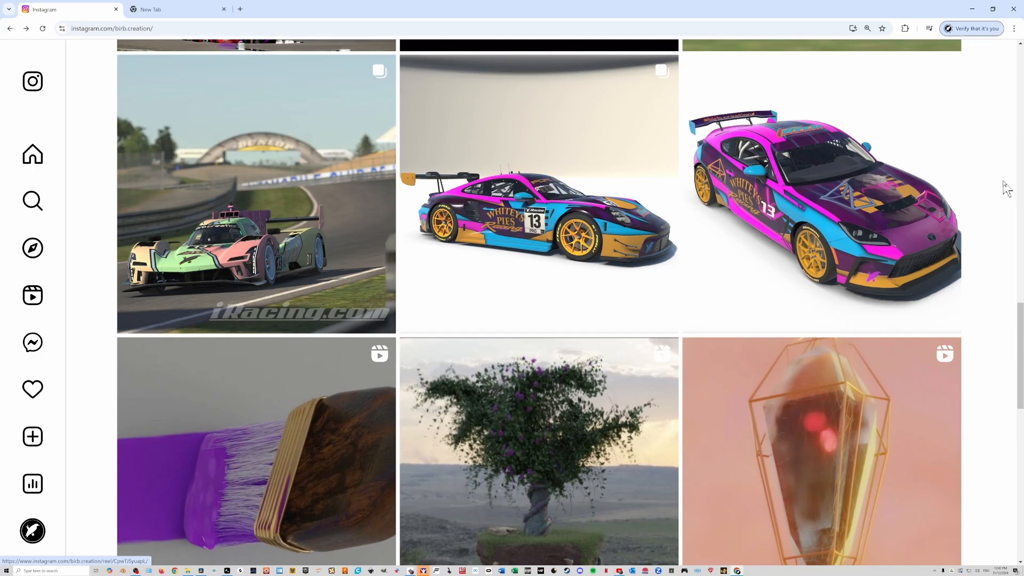
pyautogui.scroll(-10, 1013, 202)
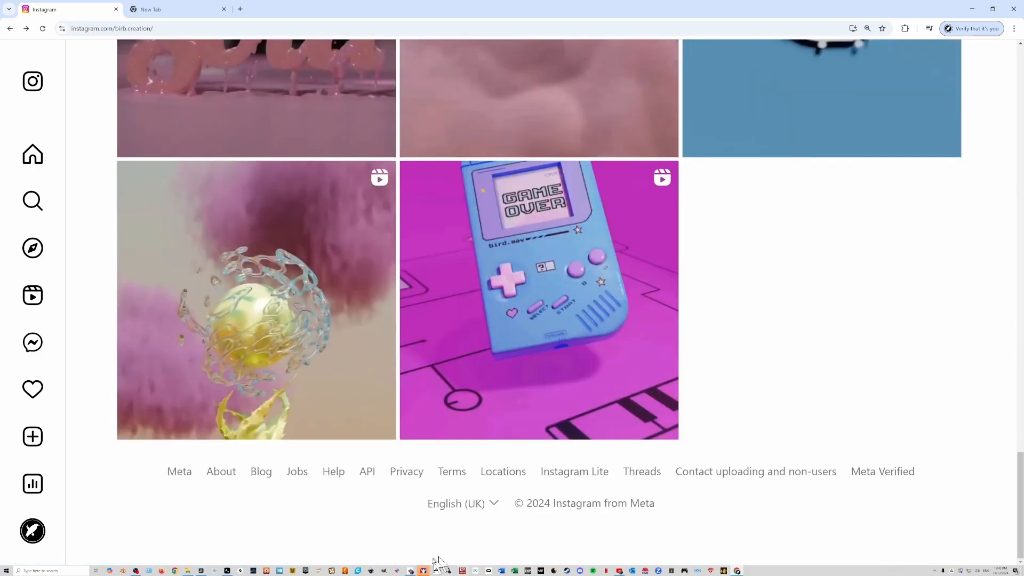
pyautogui.click(412, 571)
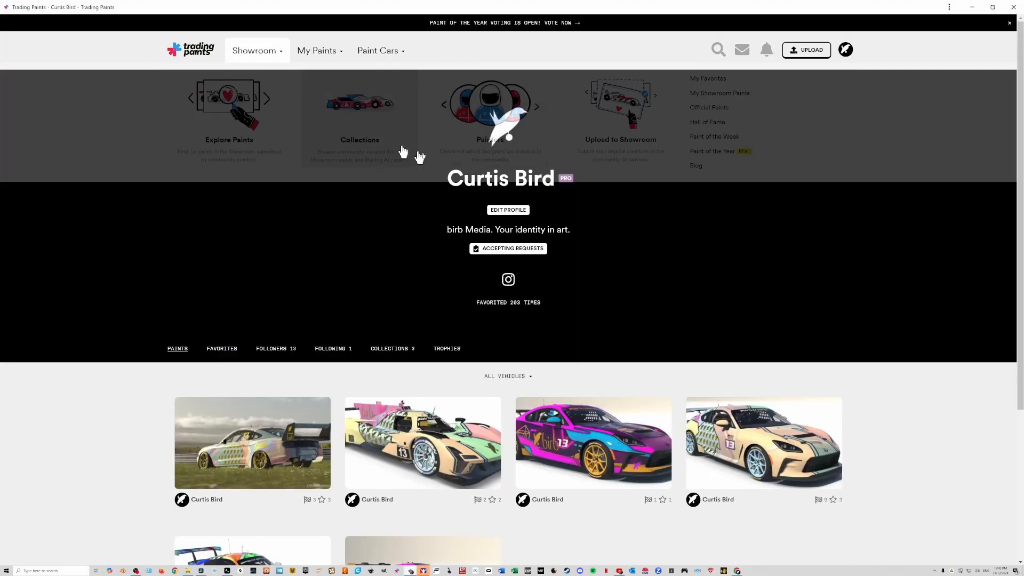
# - Look through the paints listed on the creator's Trading Paints profile and open the My Showroom Paints page
pyautogui.click(666, 220)
pyautogui.scroll(-3, 379, 263)
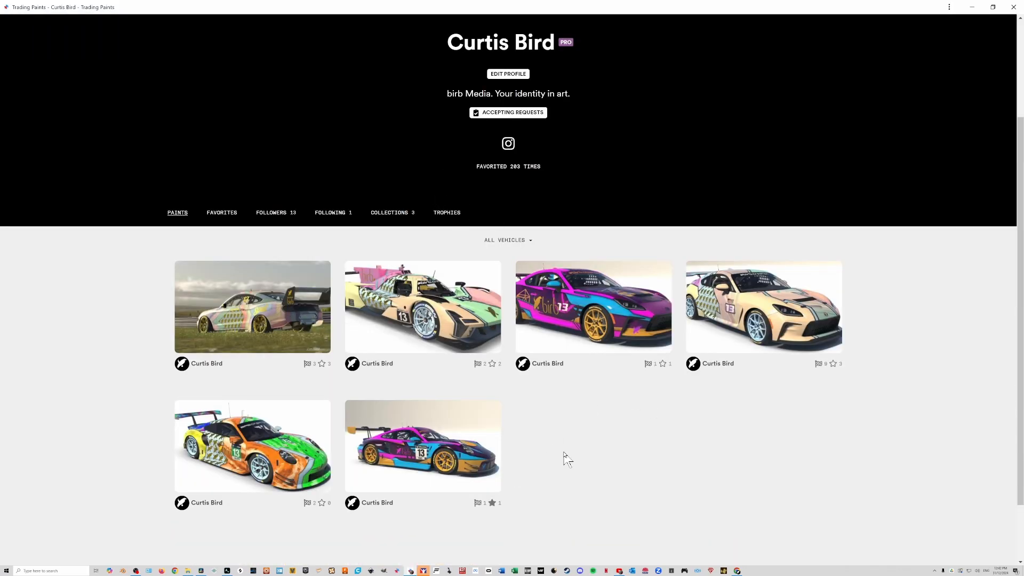
pyautogui.scroll(3, 240, 320)
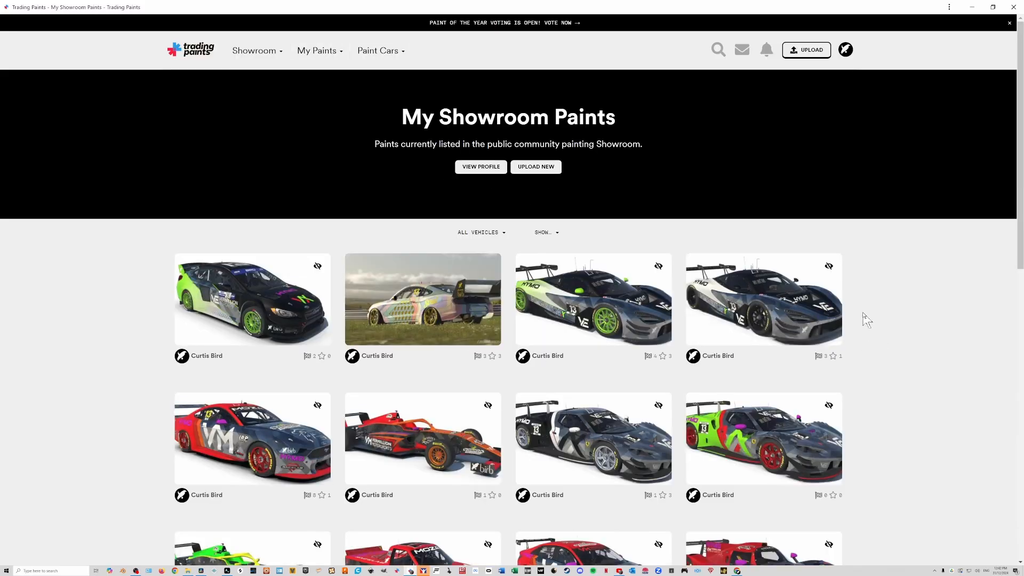
# - Browse the full My Showroom Paints gallery of car and suit liveries, then return to the start of the page
pyautogui.scroll(-20, 926, 268)
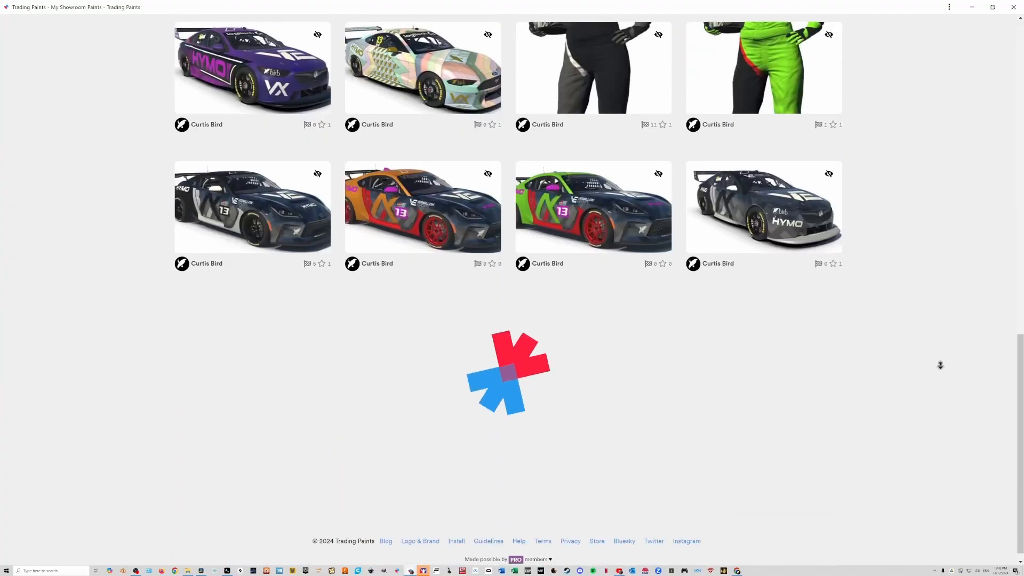
pyautogui.scroll(-20, 940, 365)
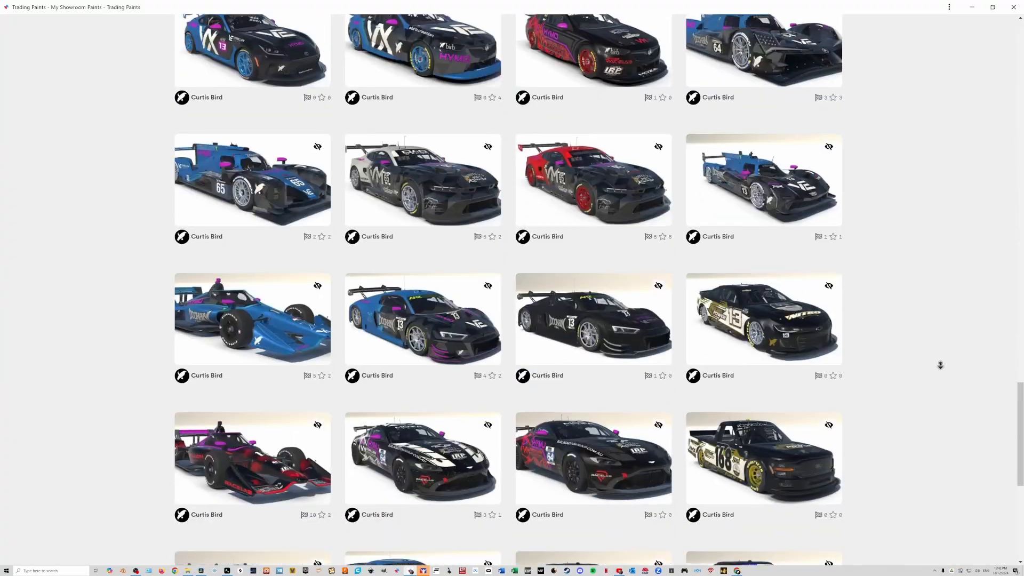
pyautogui.scroll(-20, 940, 366)
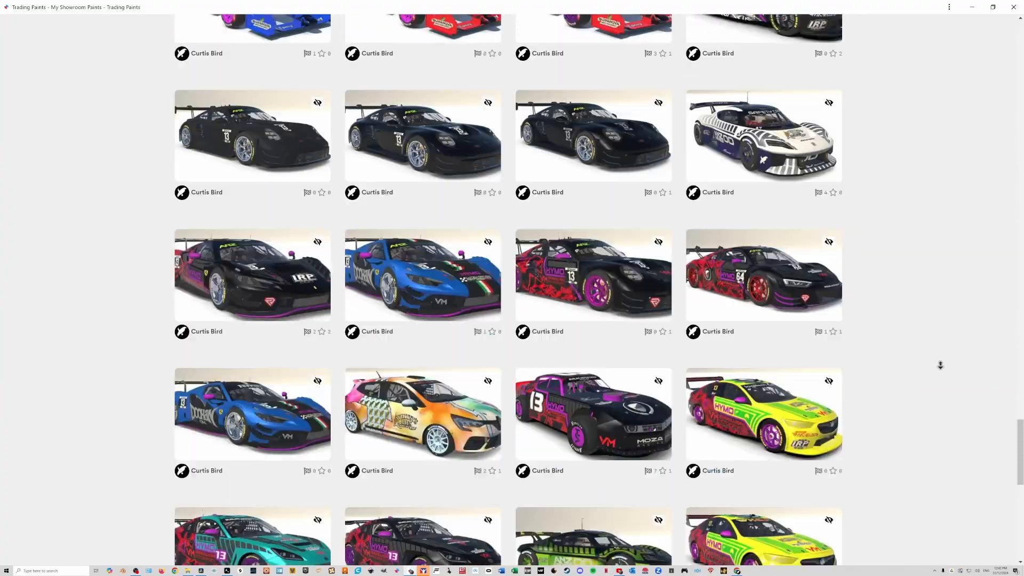
pyautogui.scroll(-20, 940, 365)
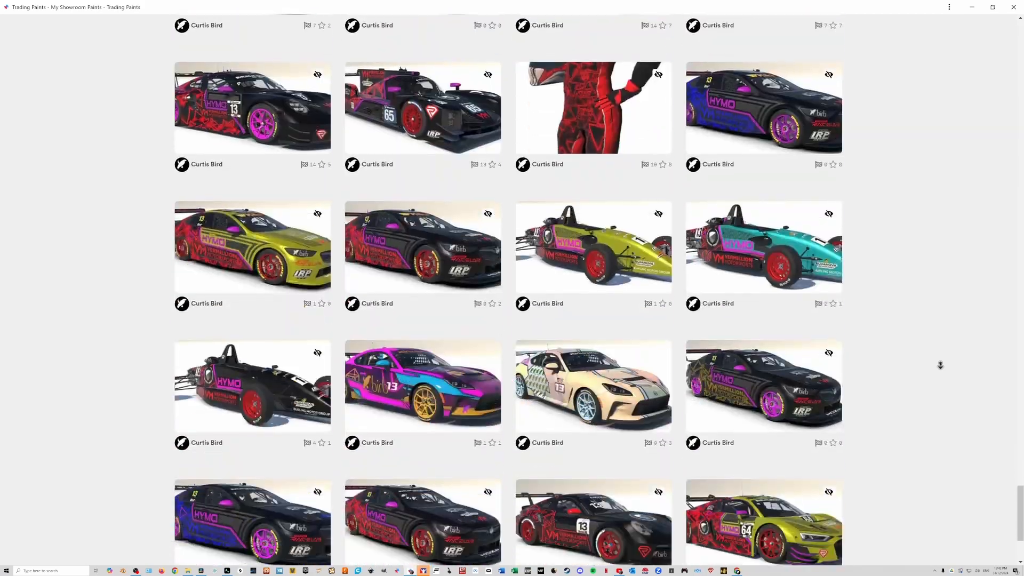
pyautogui.scroll(-20, 941, 365)
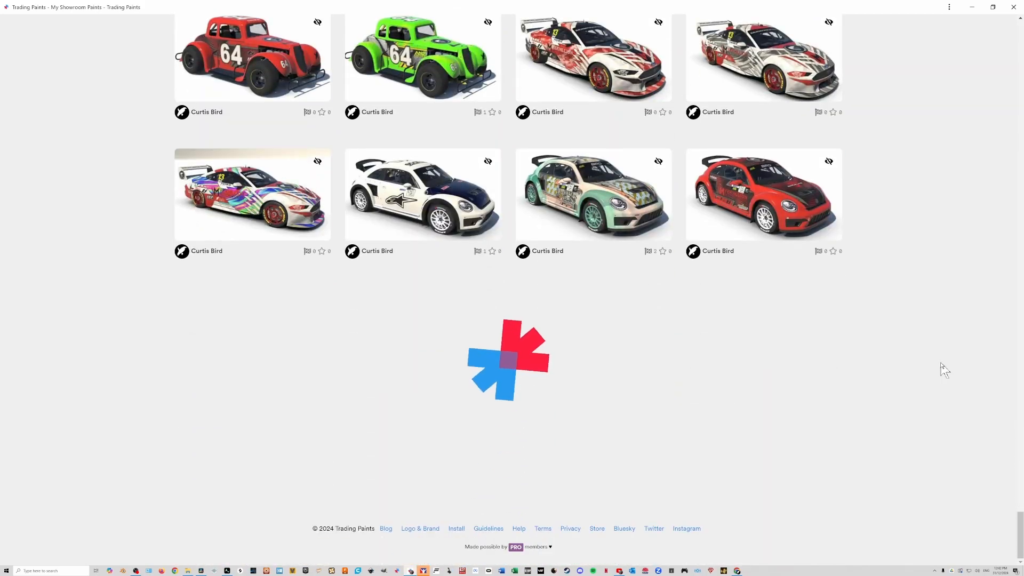
pyautogui.scroll(20, 941, 363)
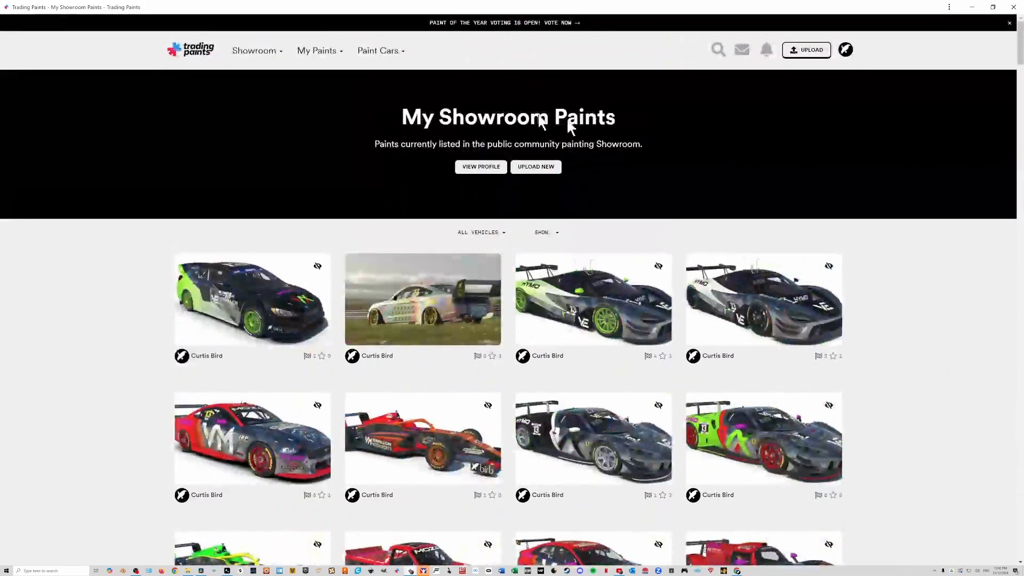